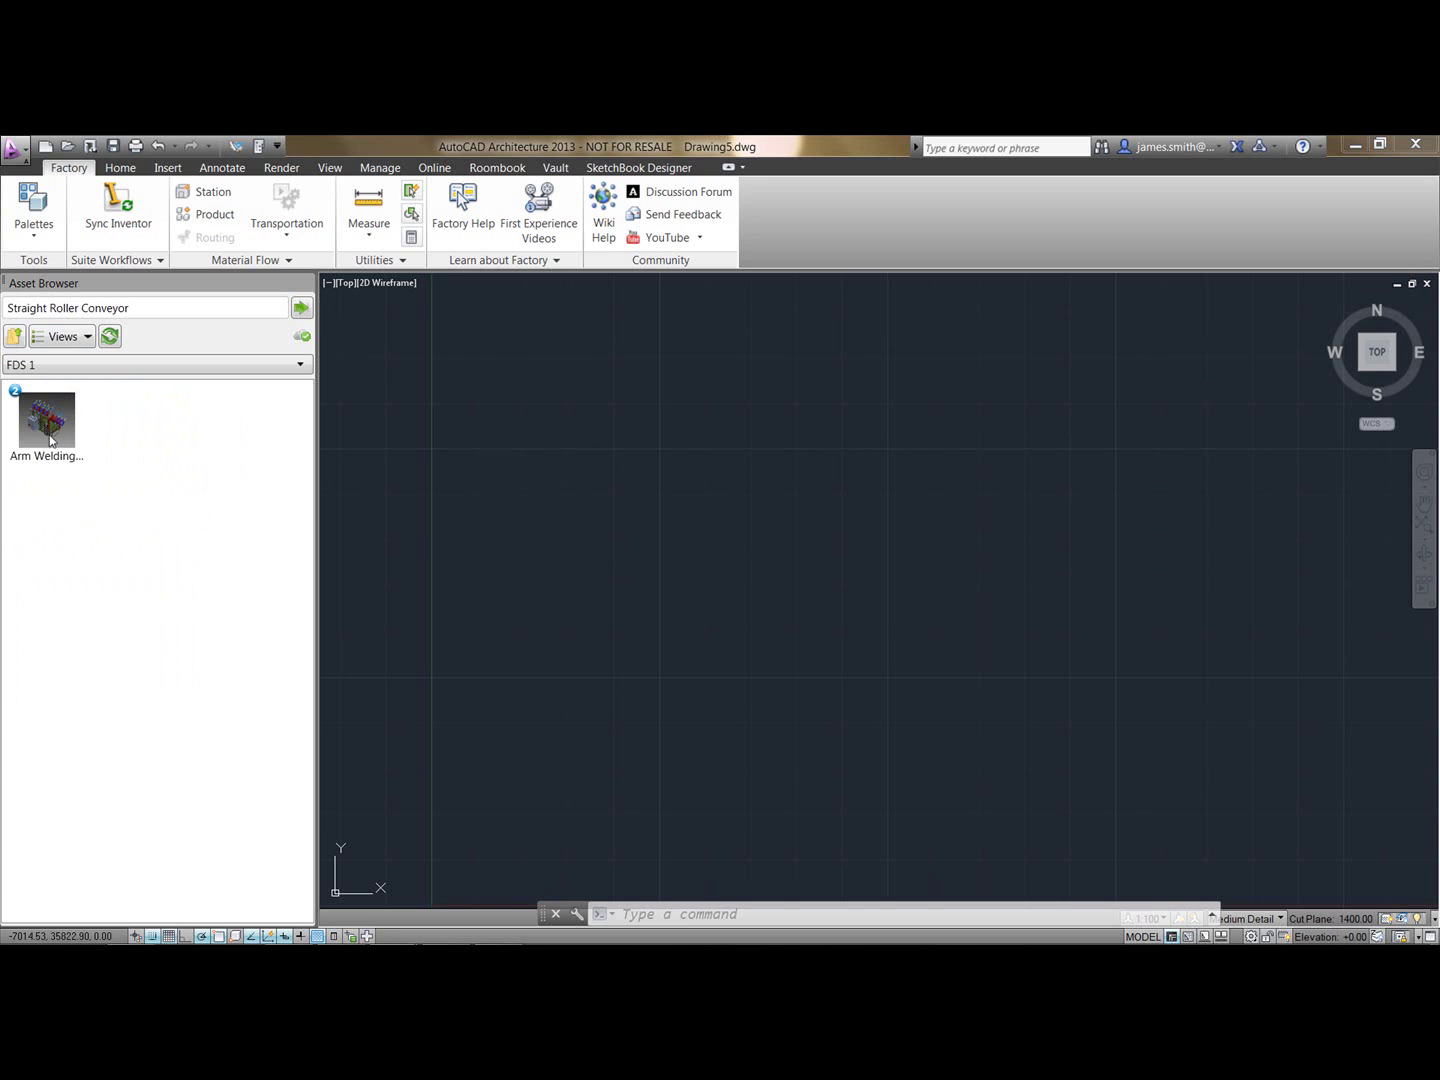
- Add the Arm Welding asset in the FDS 1 folder to the favorites and go back up to User Assets
right_click(46, 440)
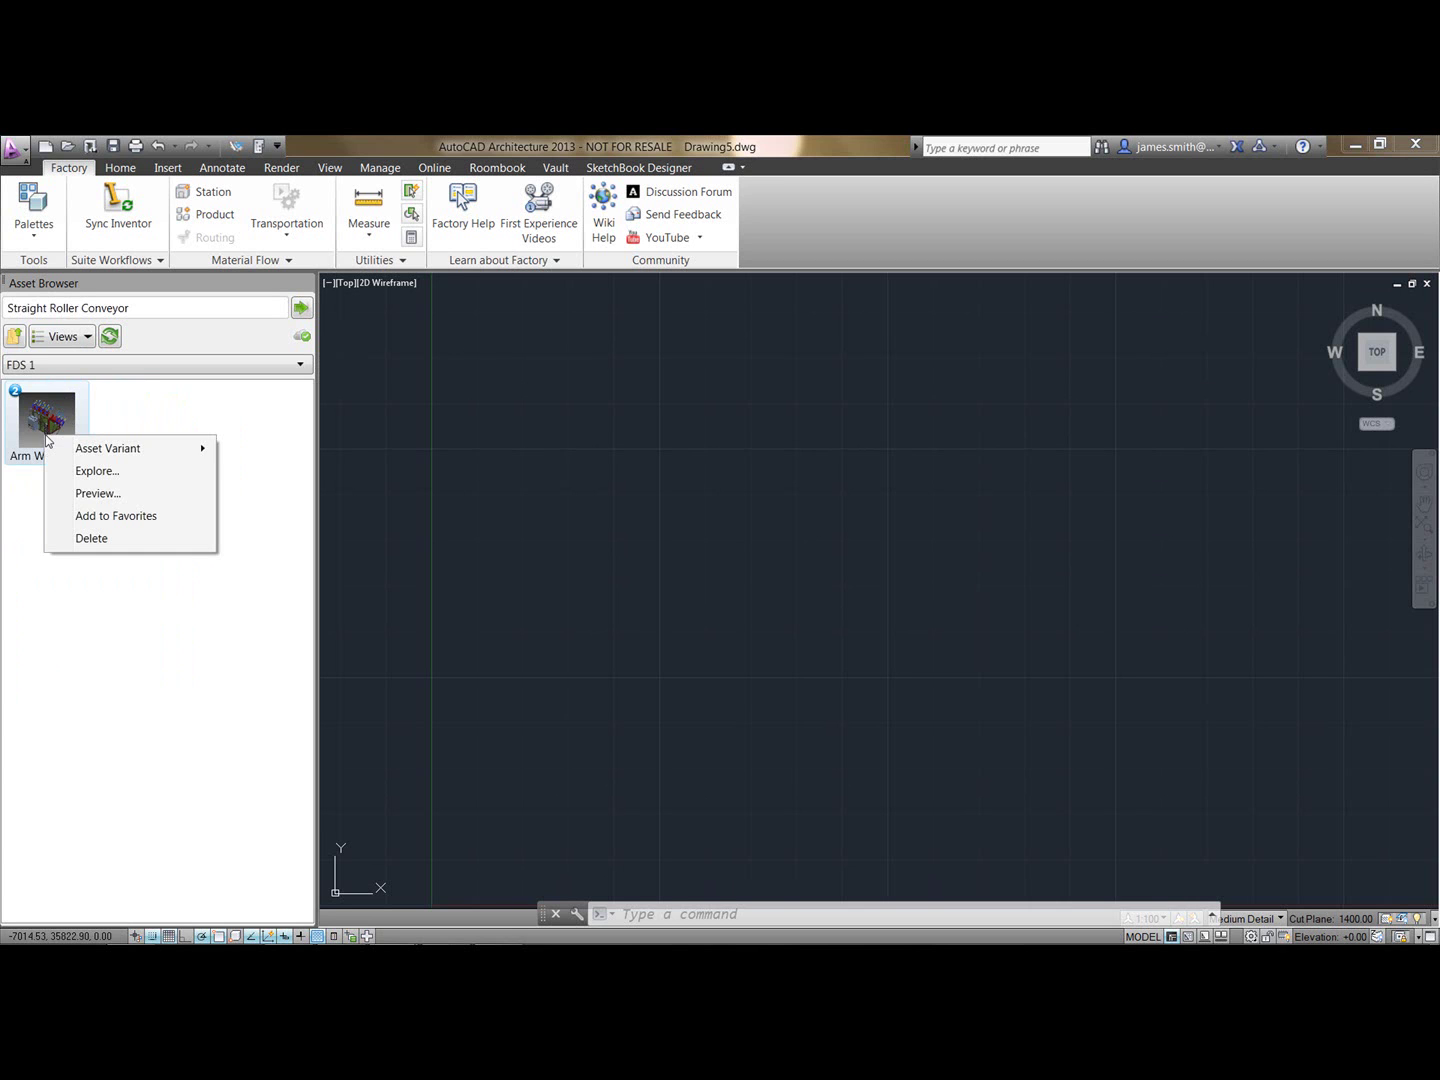
mouse_move(113, 455)
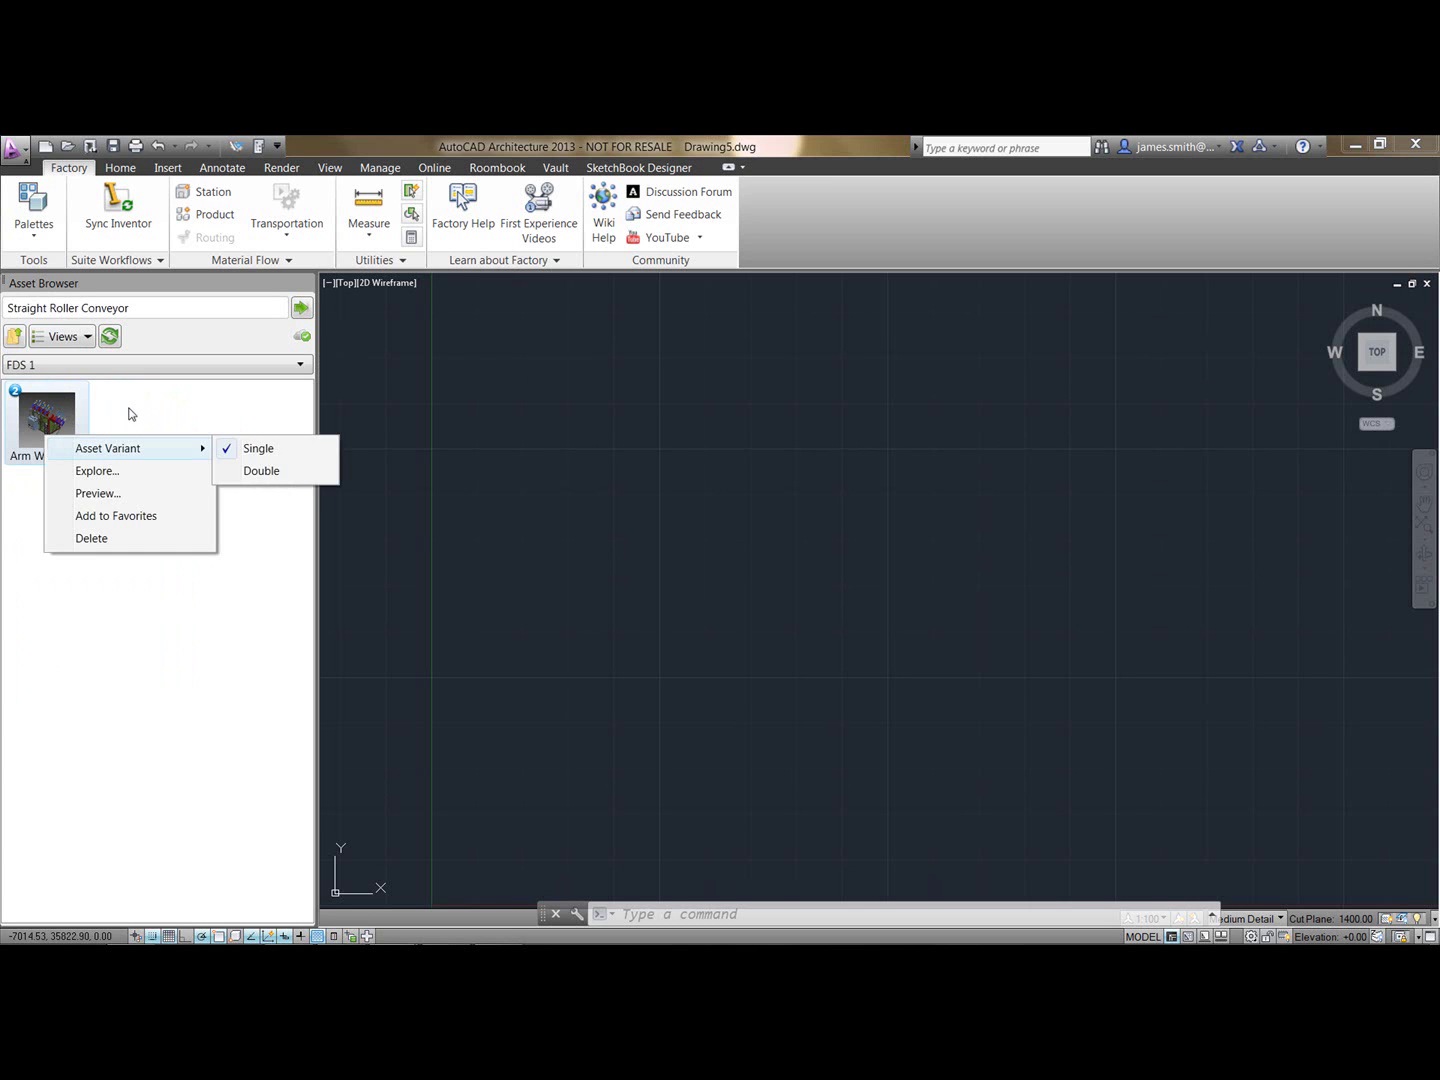
left_click(126, 517)
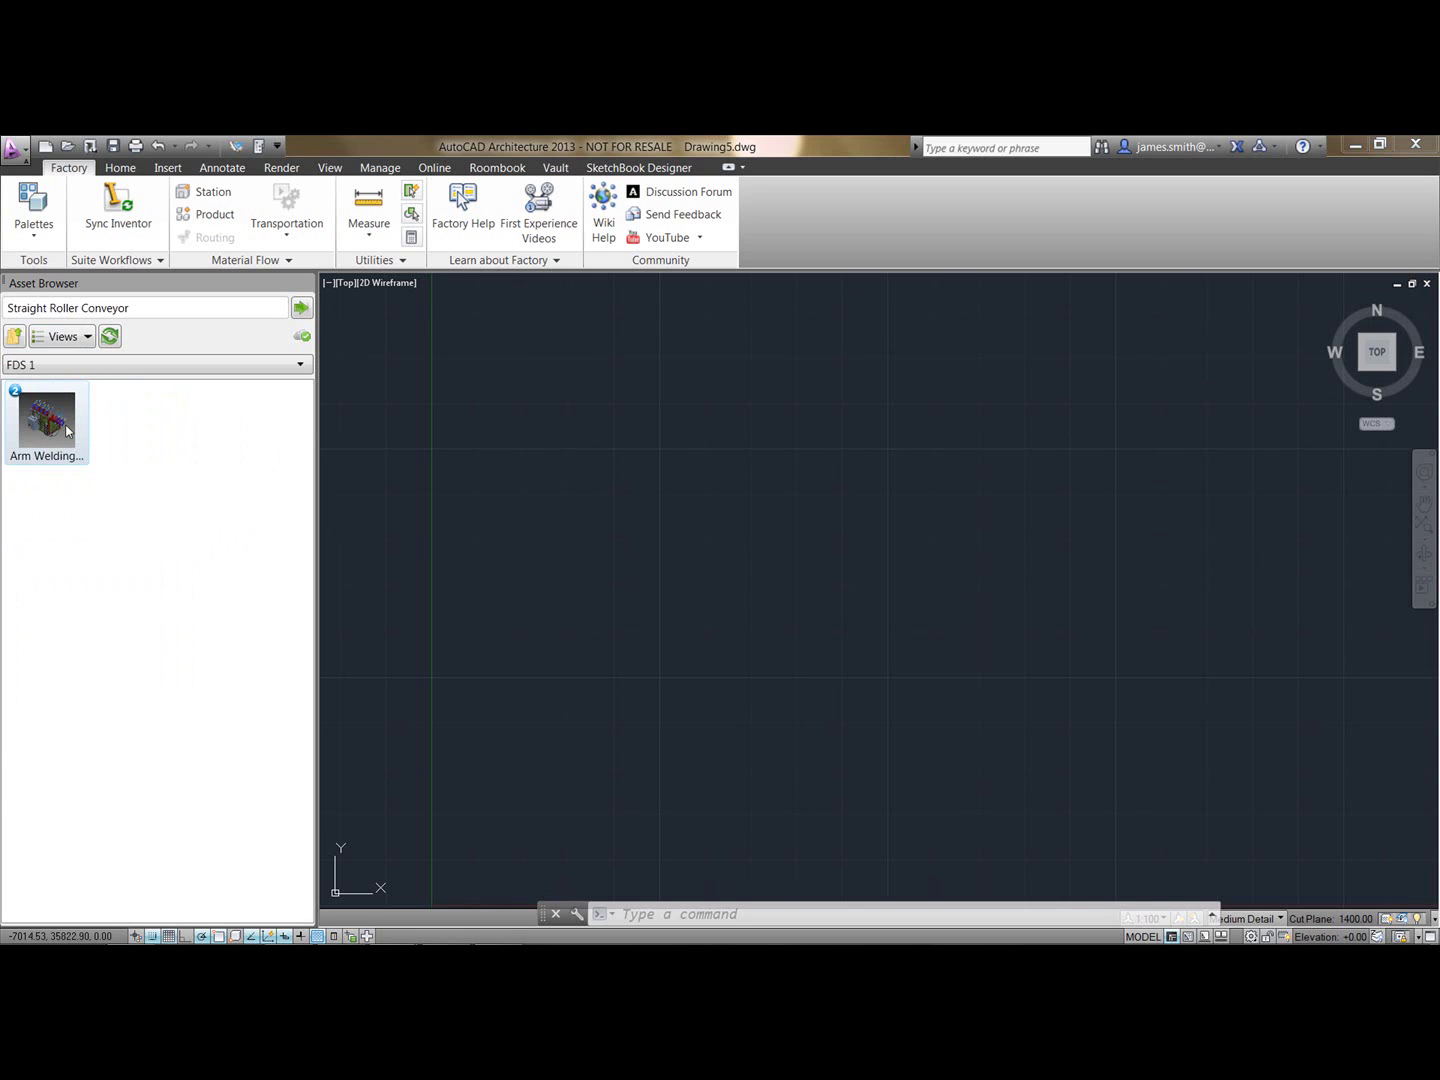
left_click(15, 337)
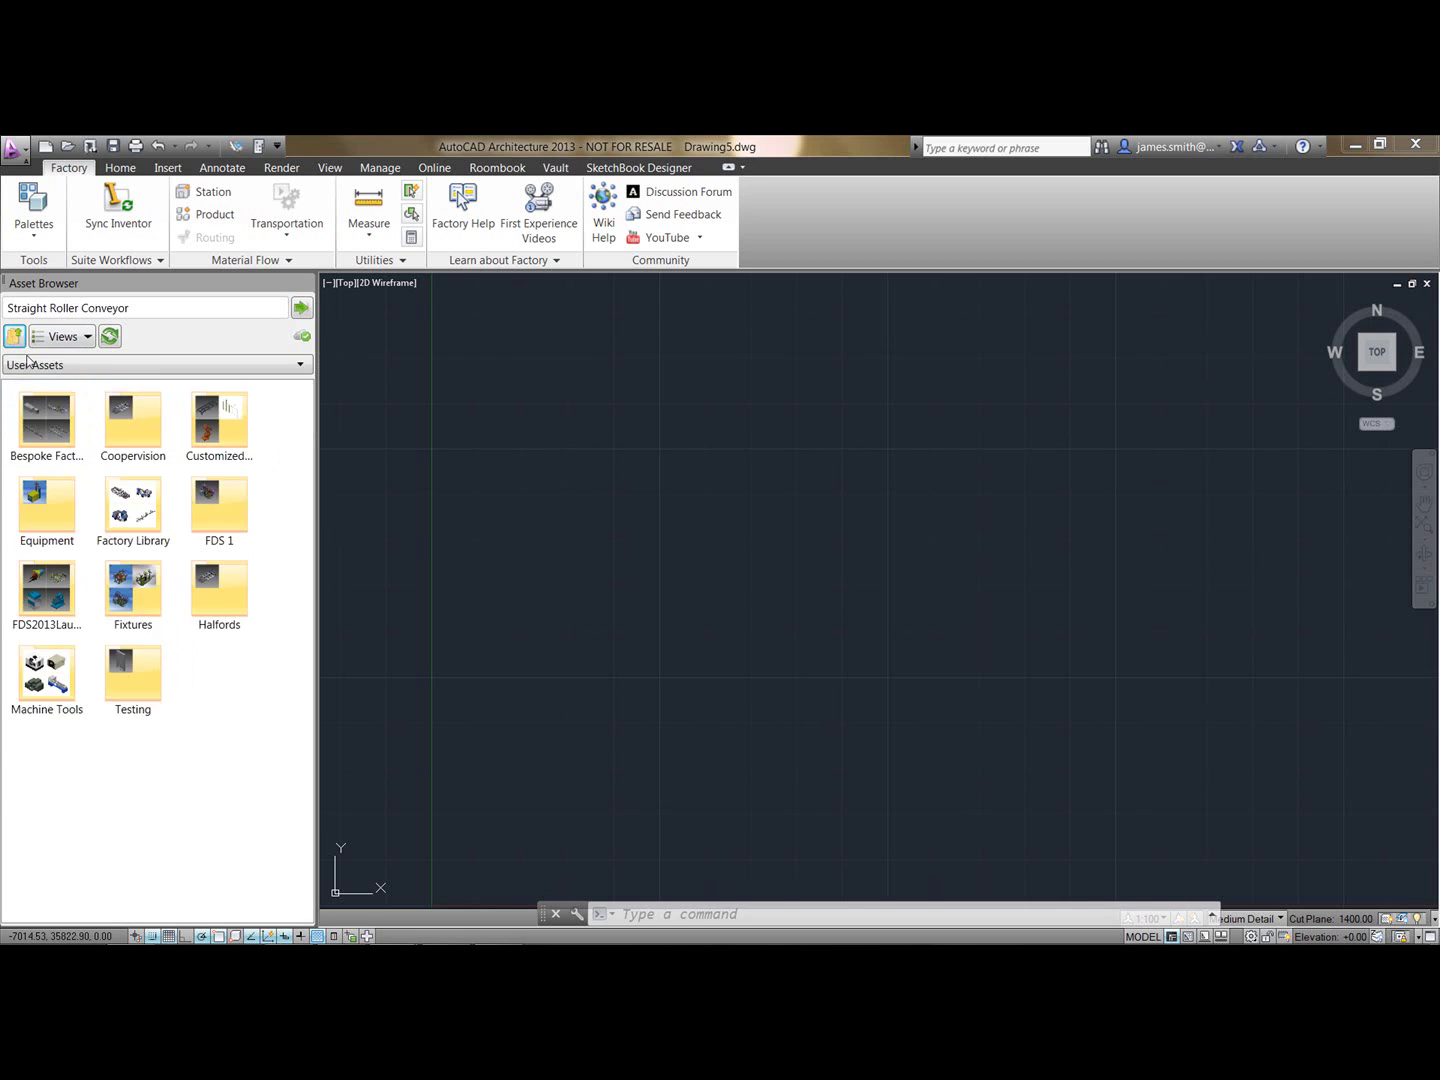
- Open the drawing Manufacturing Facility Overall Layout.dwg
left_click(67, 148)
left_click(414, 445)
left_click(745, 697)
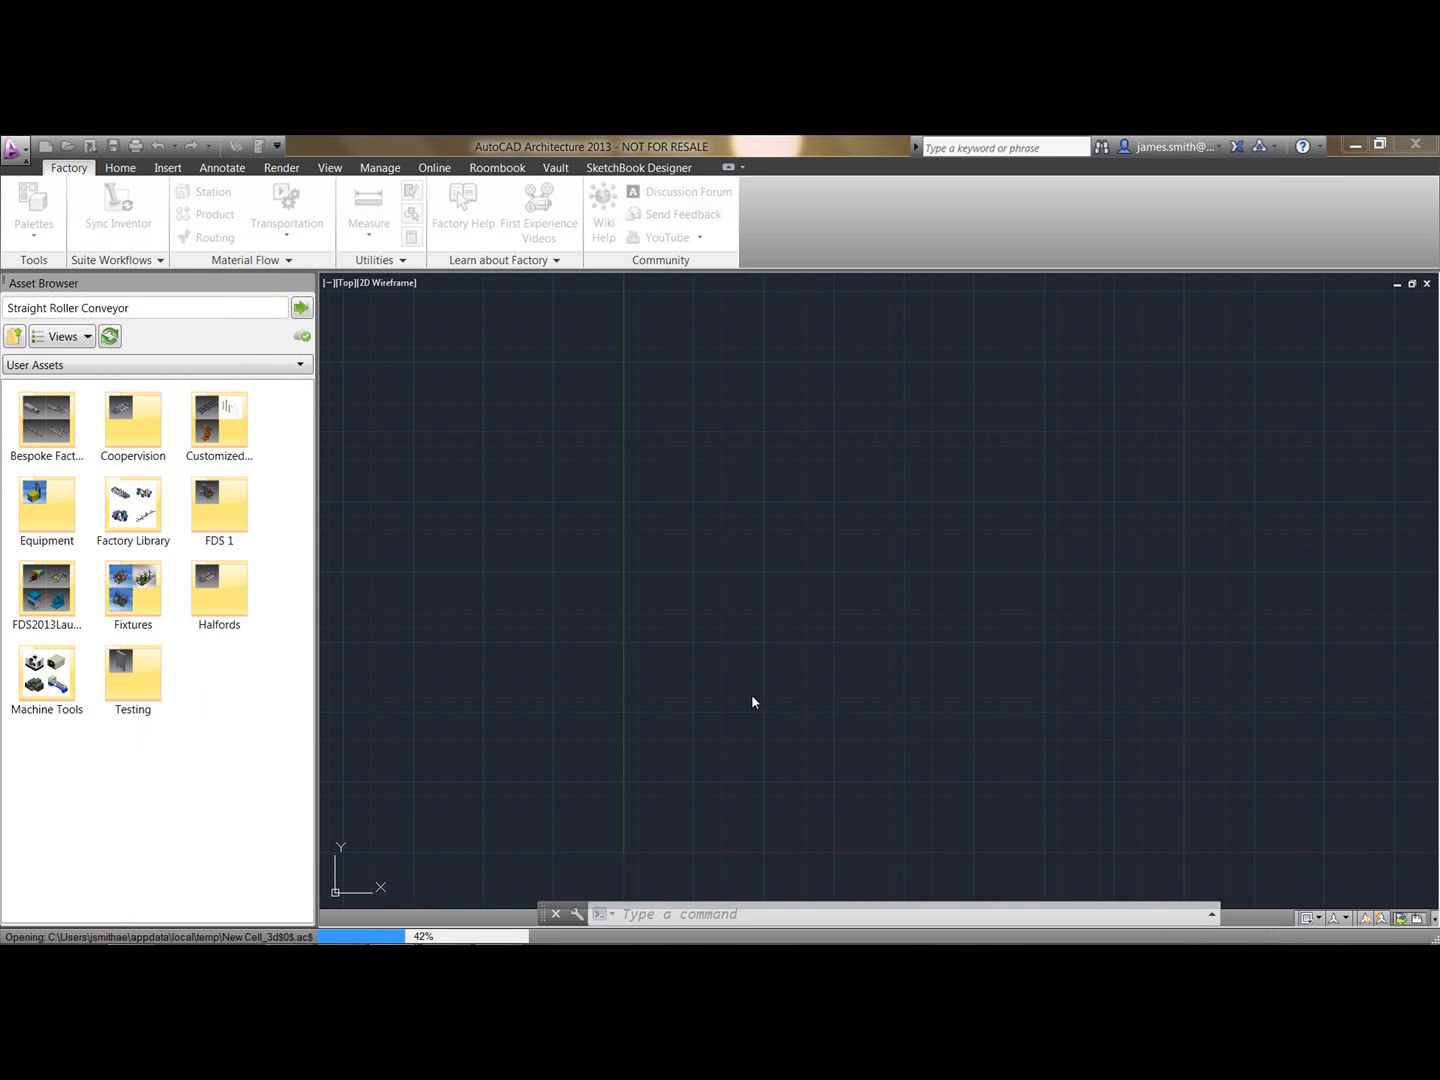
scroll(964, 726, "down", 2)
middle_click_drag(963, 709, 905, 572)
scroll(904, 572, "up", 2)
scroll(904, 581, "up", 2)
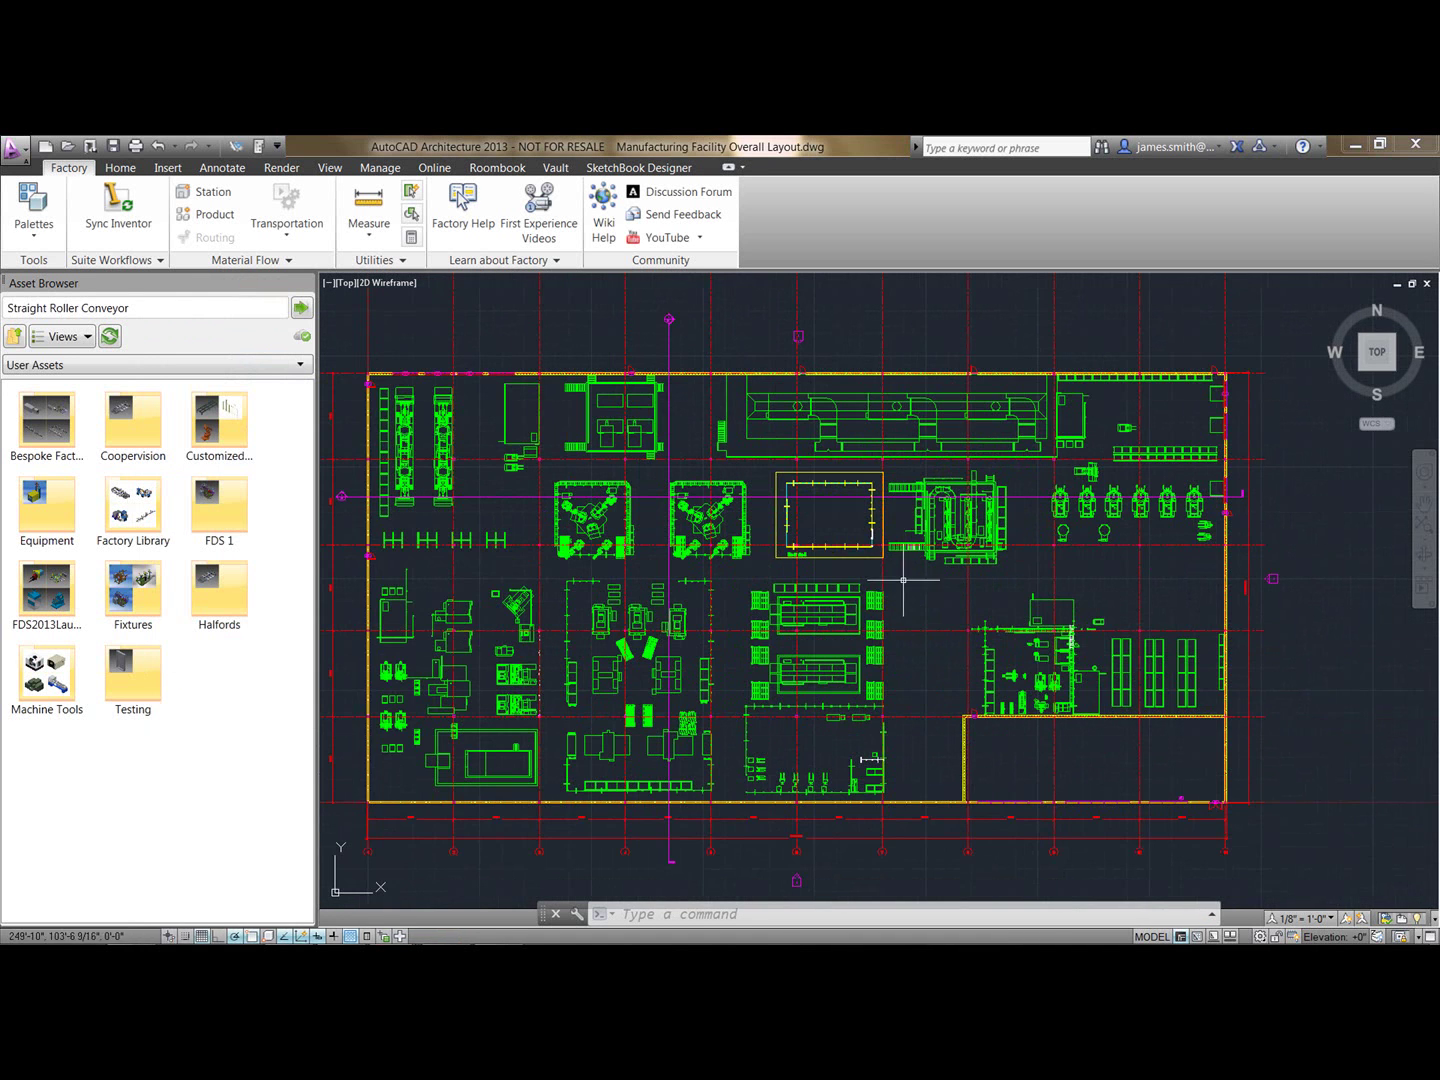
- Open the New Cell external reference from the facility layout as its own drawing
left_click(823, 558)
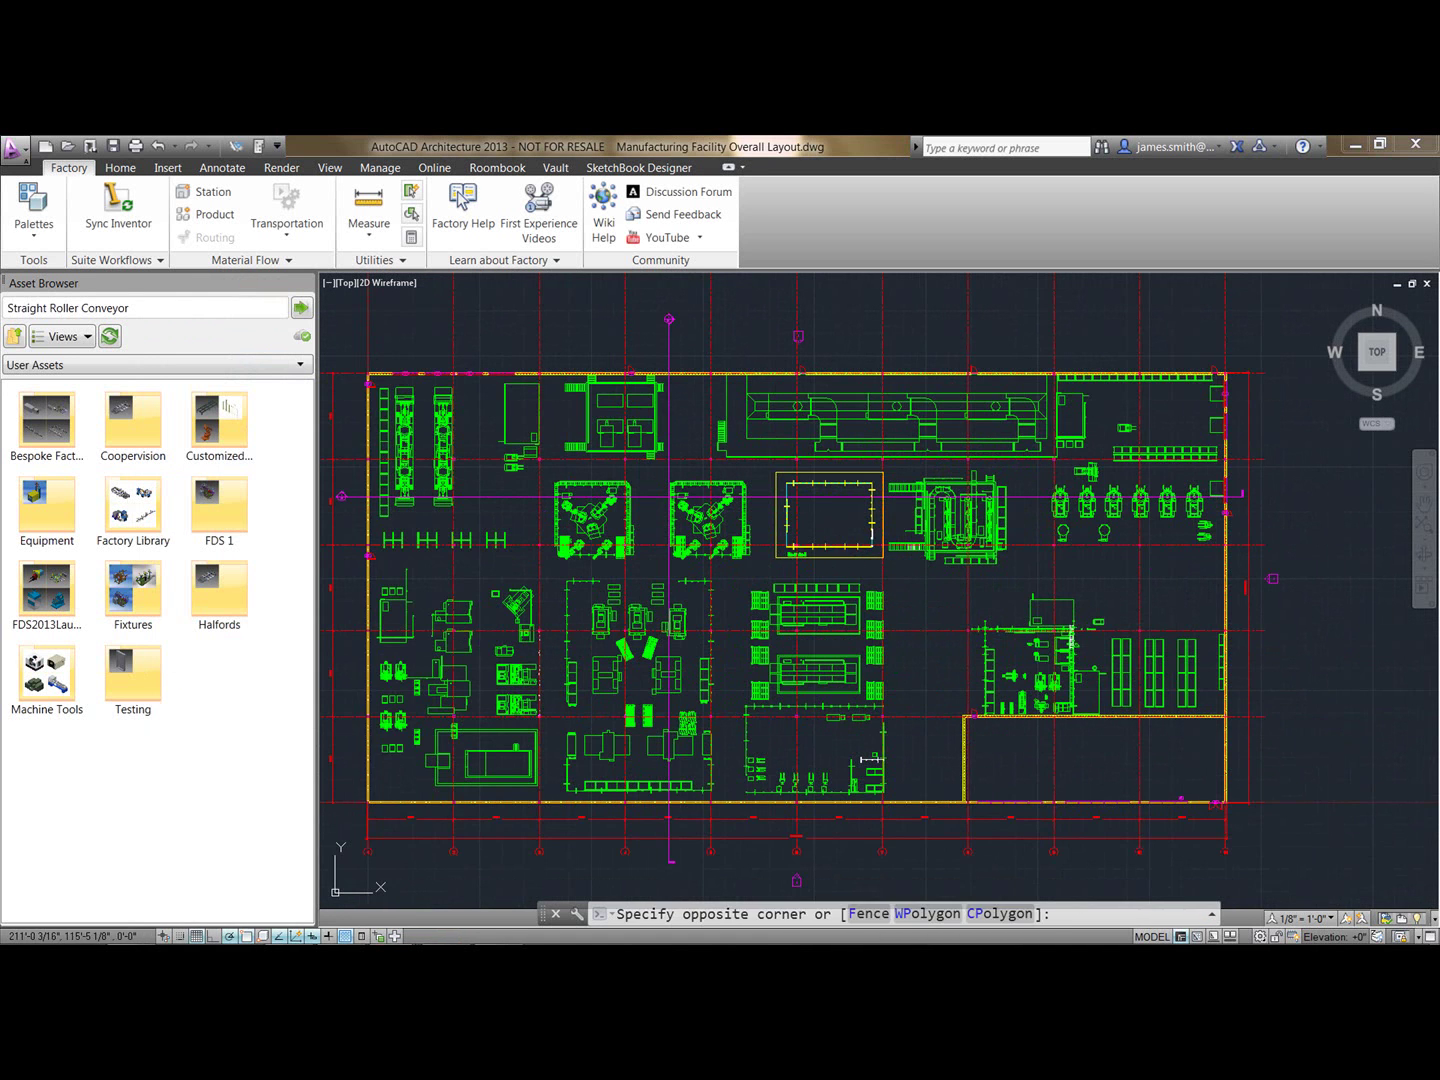
left_click(819, 559)
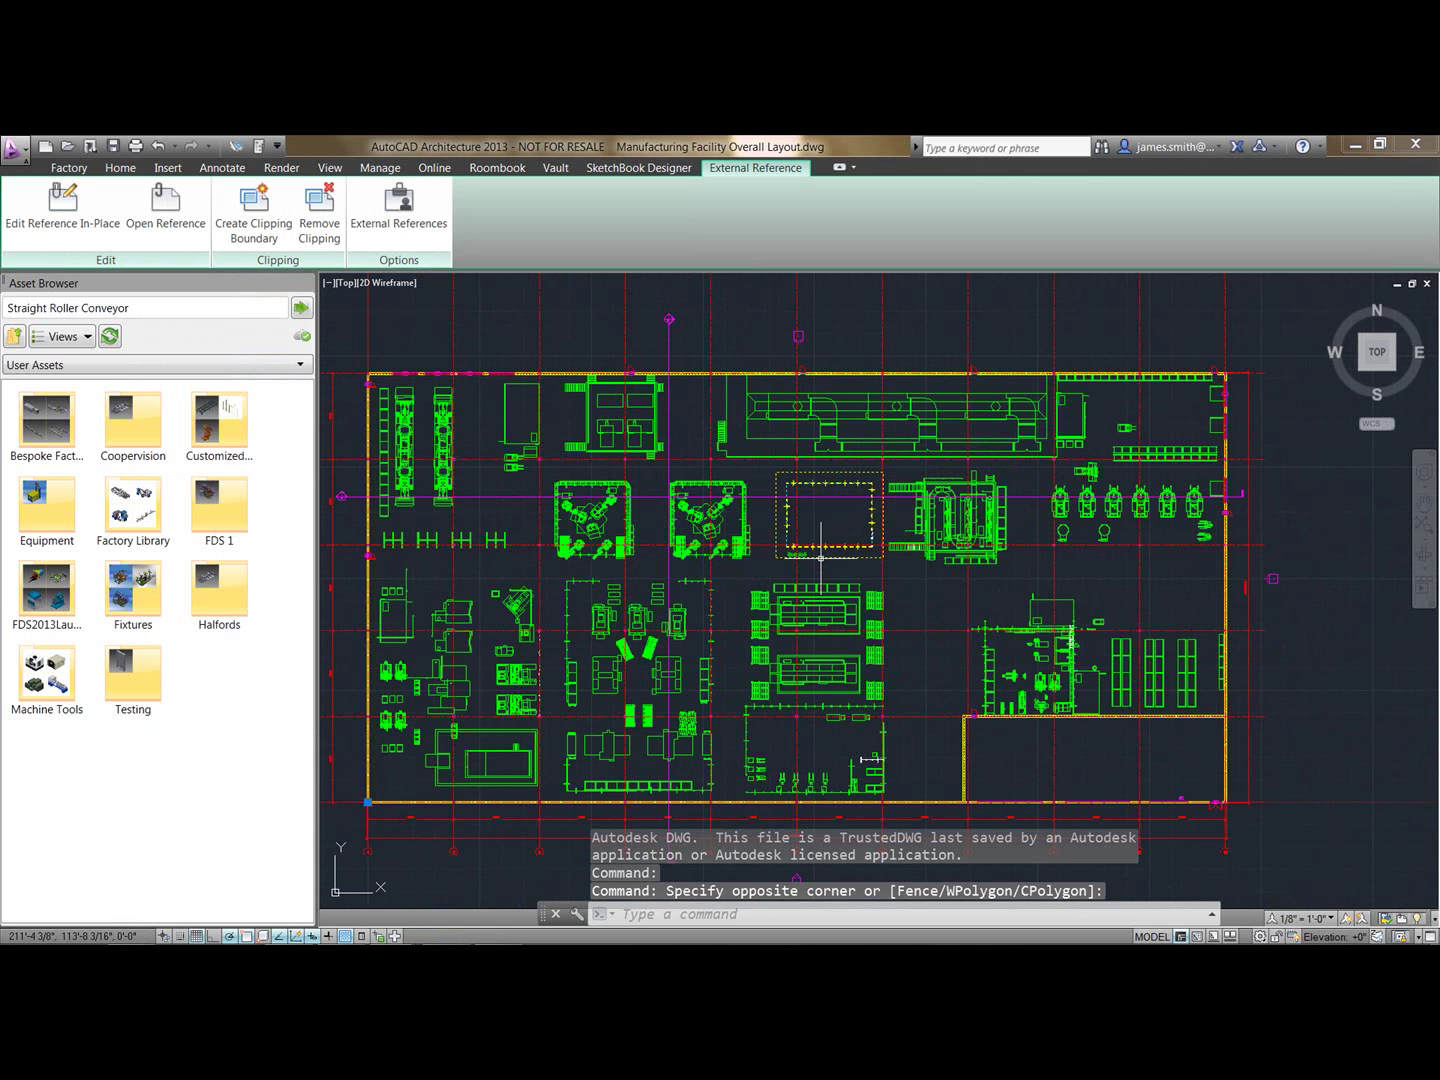
left_click(184, 232)
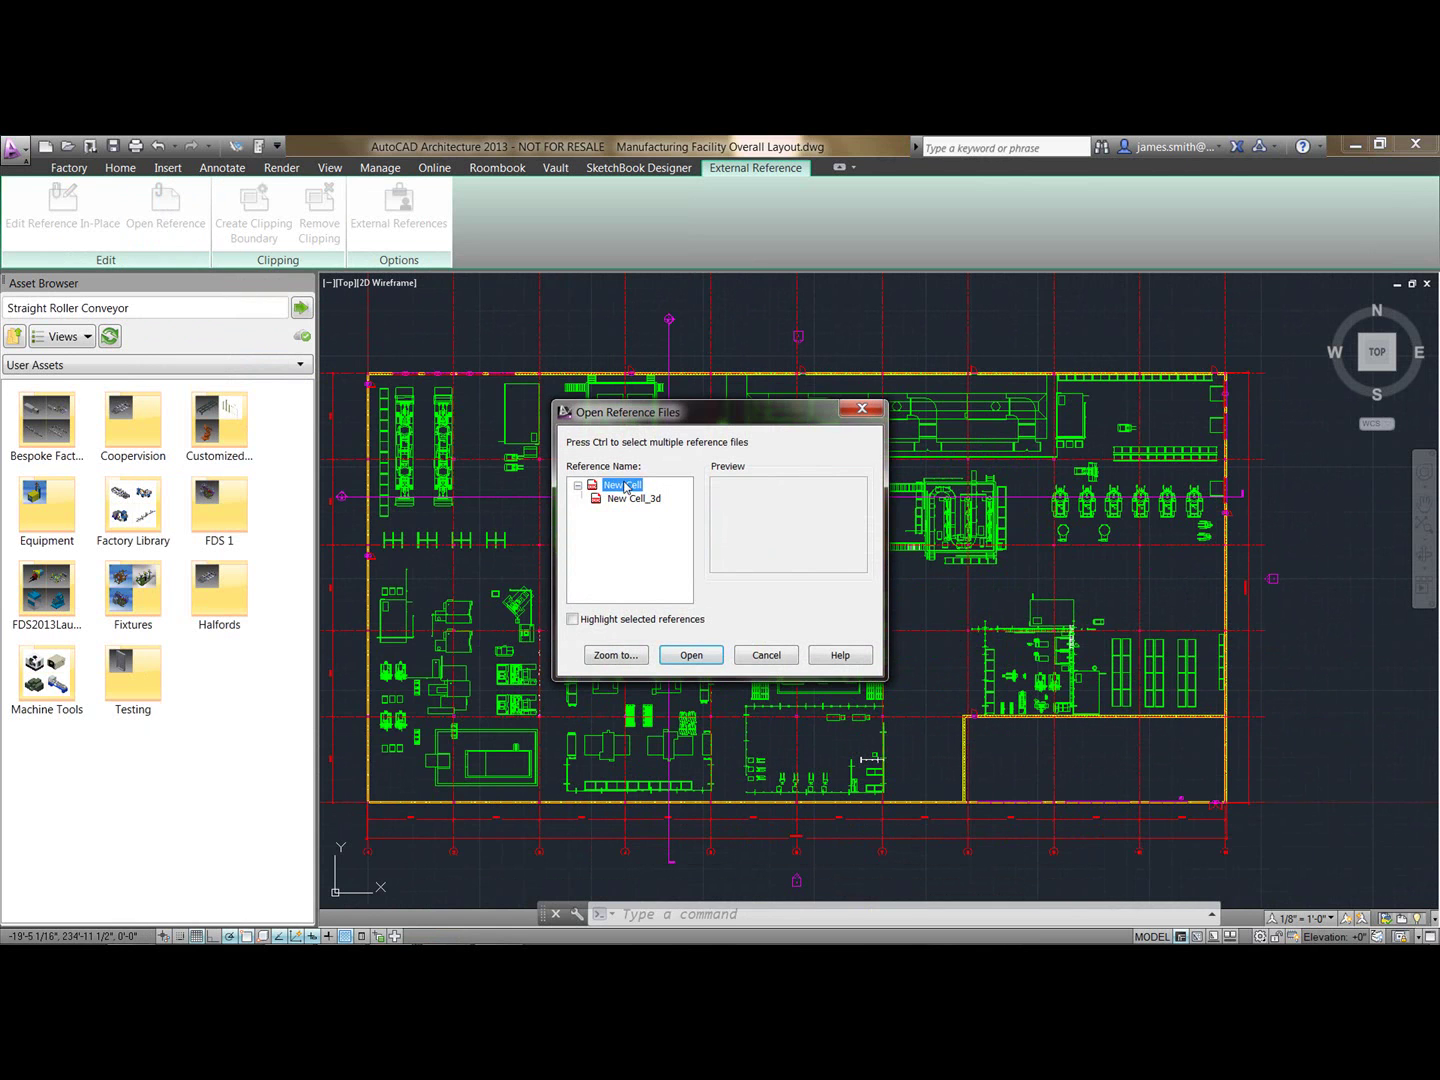
left_click(690, 654)
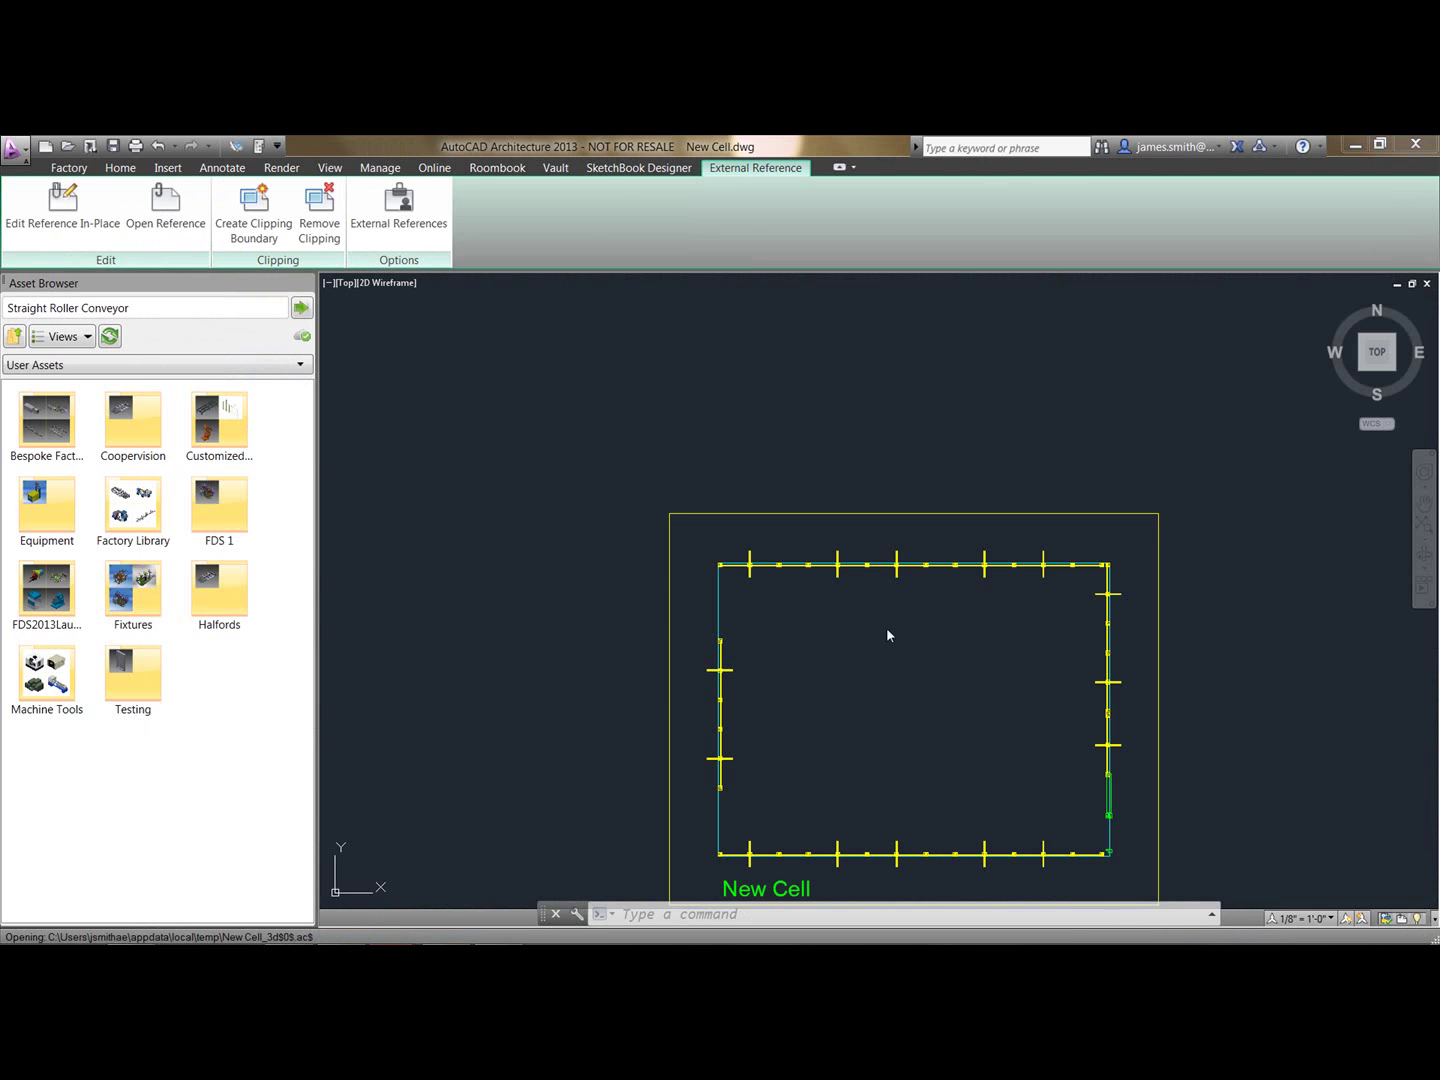
middle_click_drag(856, 629, 779, 515)
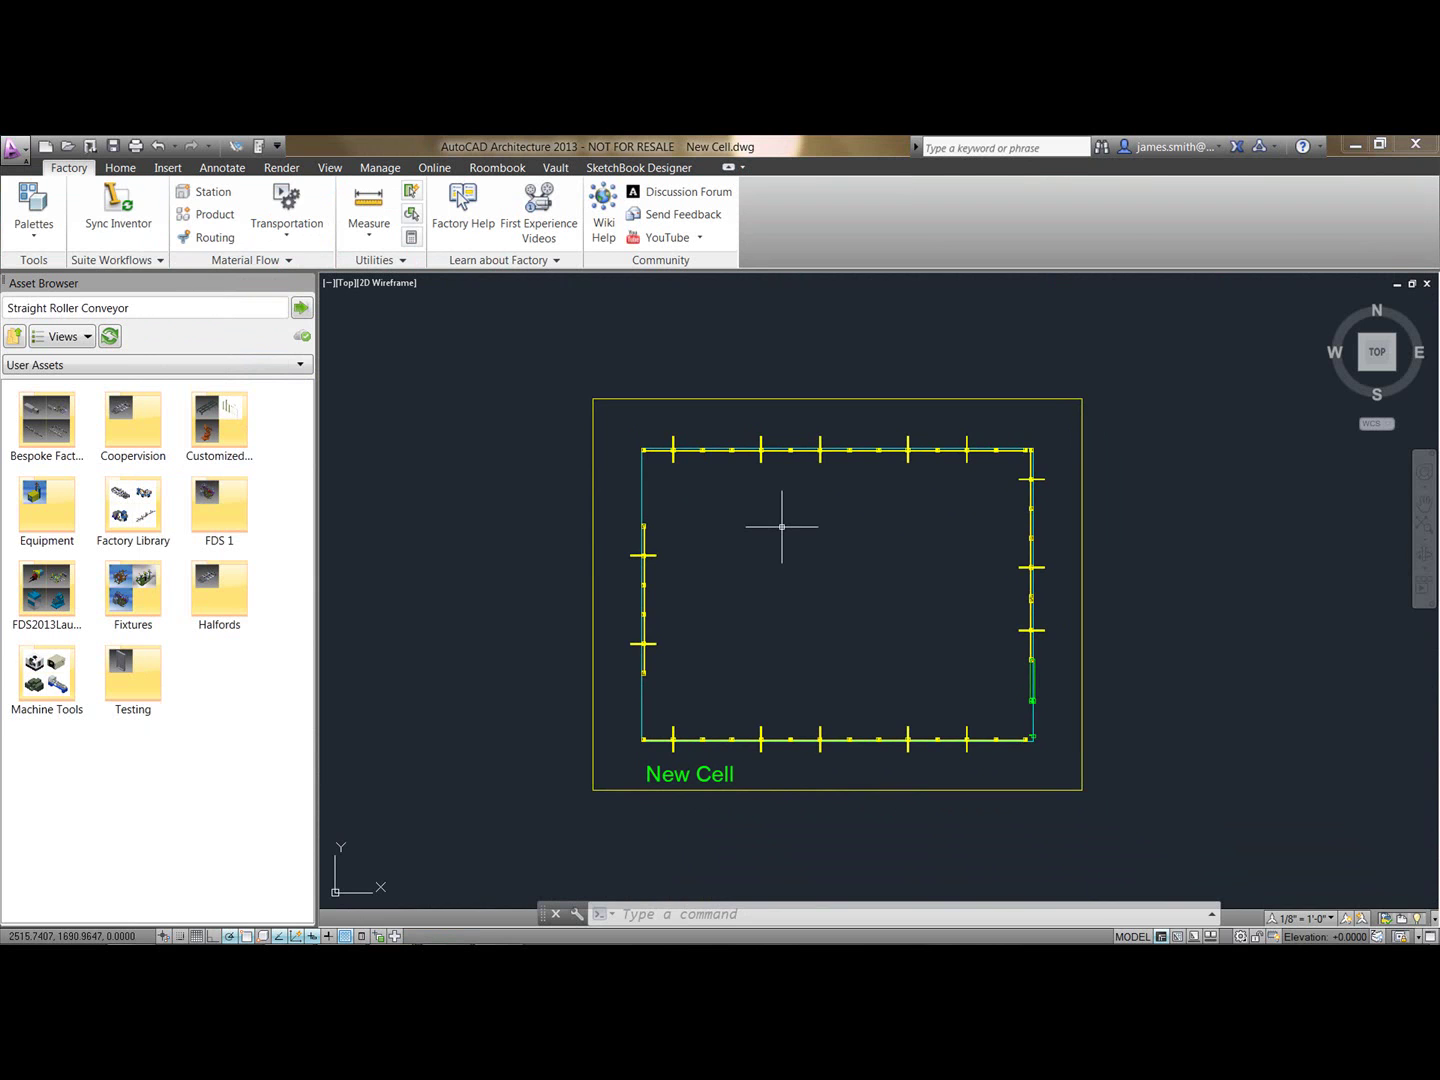
- Insert the Arm Welding asset from Favorites into the upper-left area of the cell, rotated with its arms facing down, and adjust its position
left_click(14, 337)
double_click(141, 518)
mouse_move(133, 505)
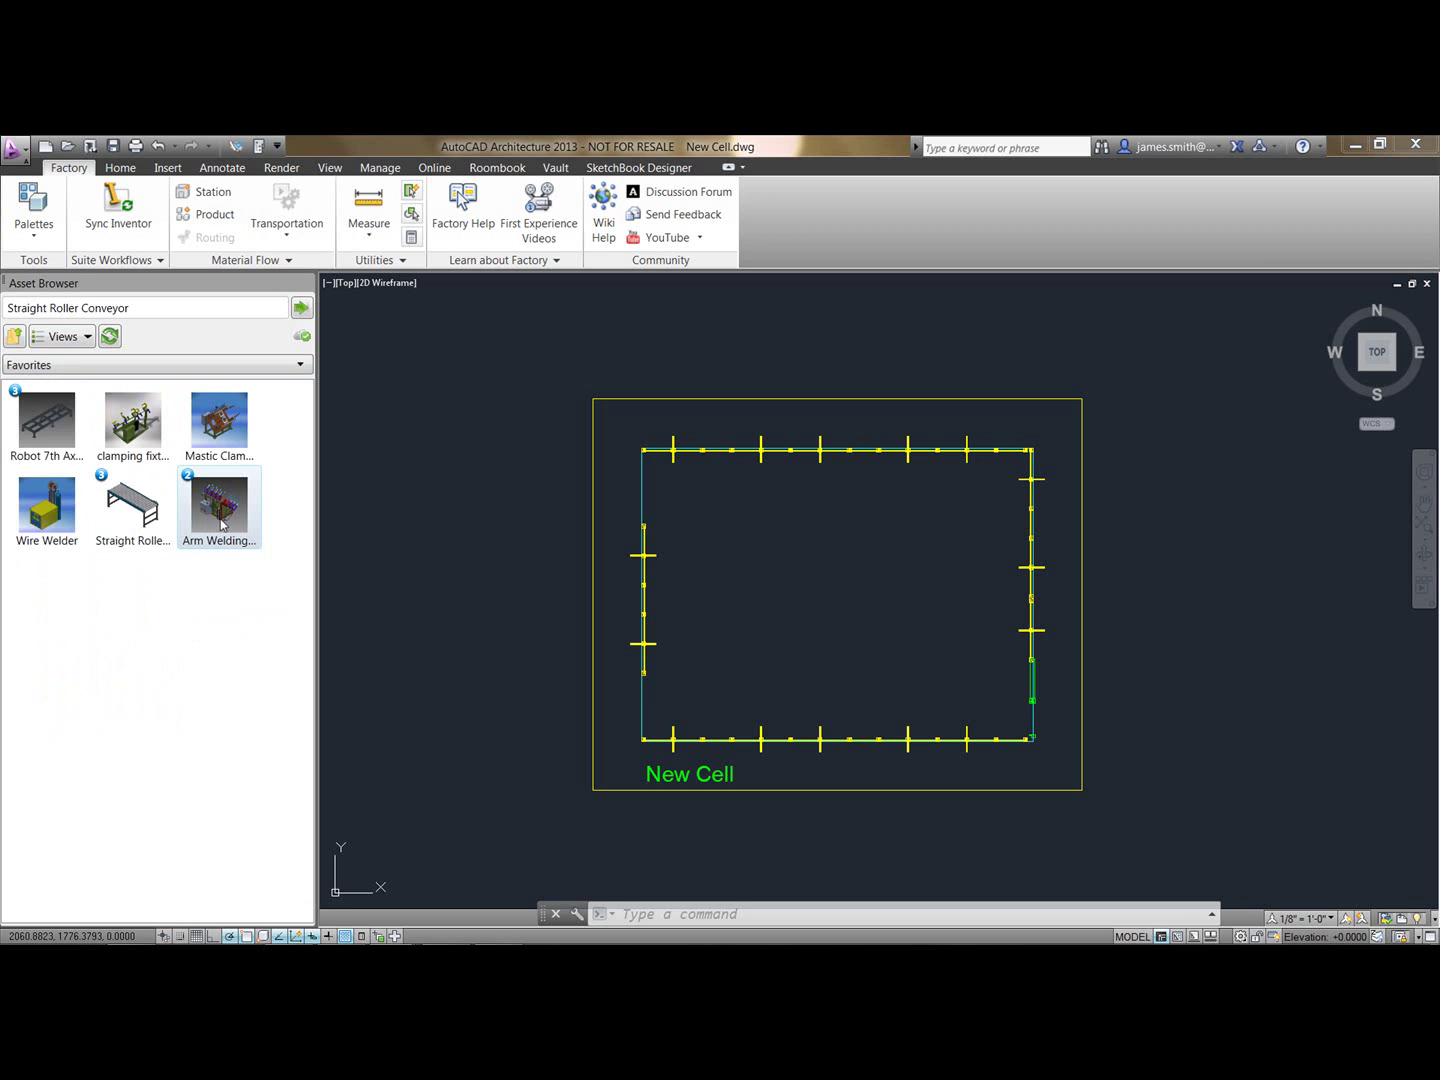
left_click_drag(705, 540, 714, 521)
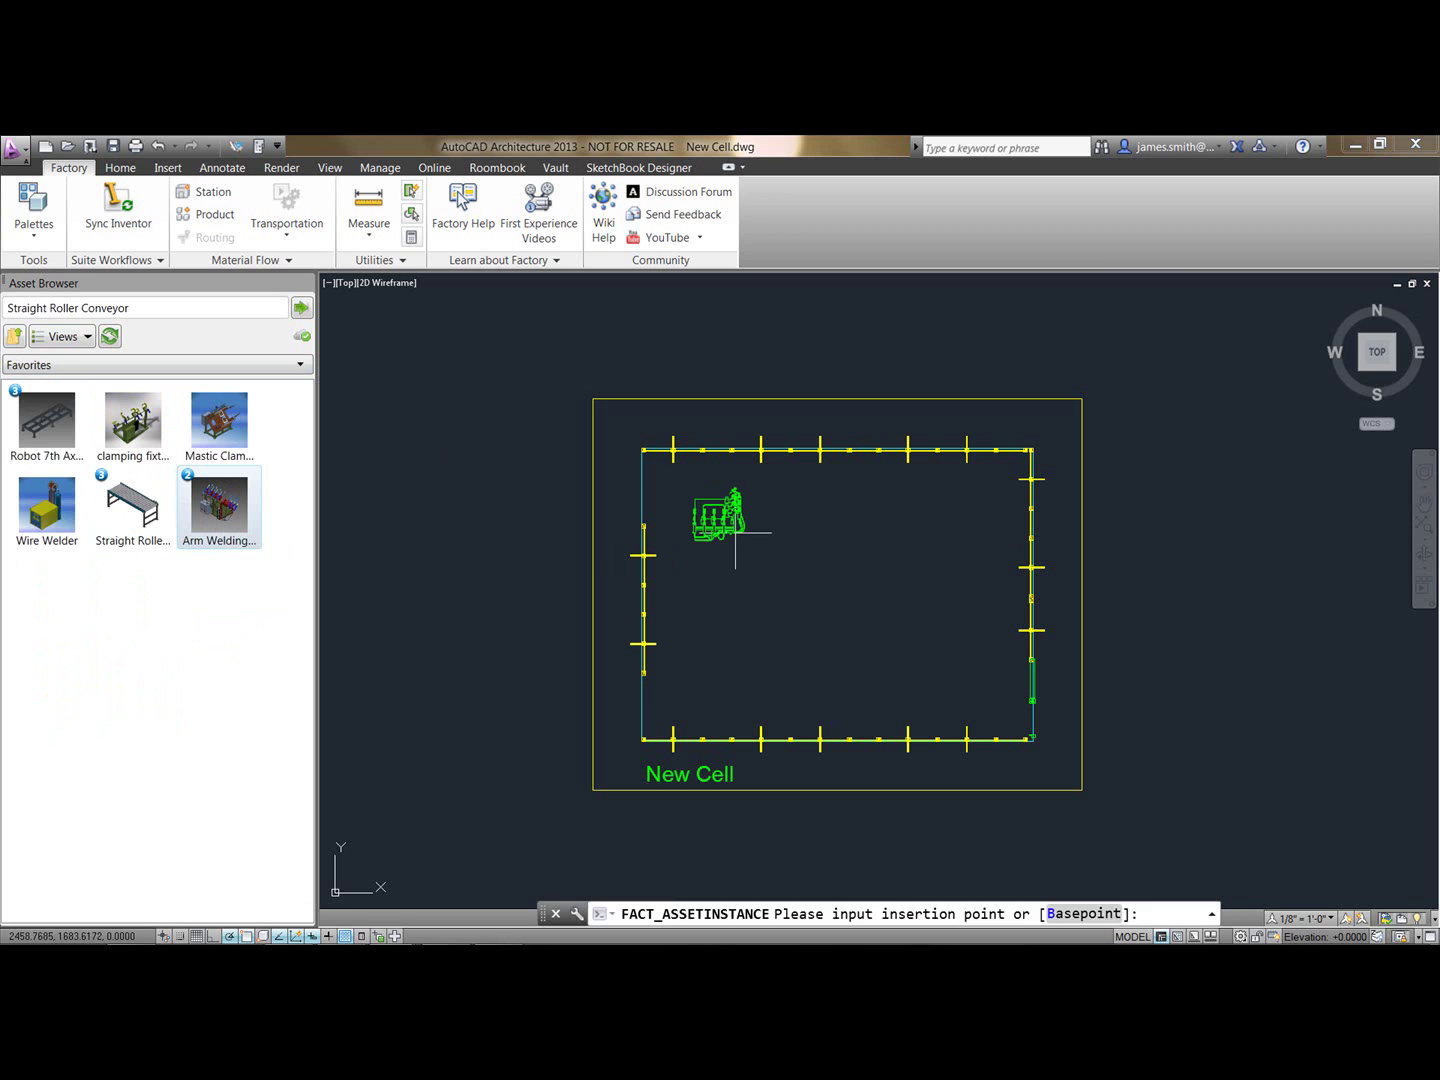
left_click(734, 522)
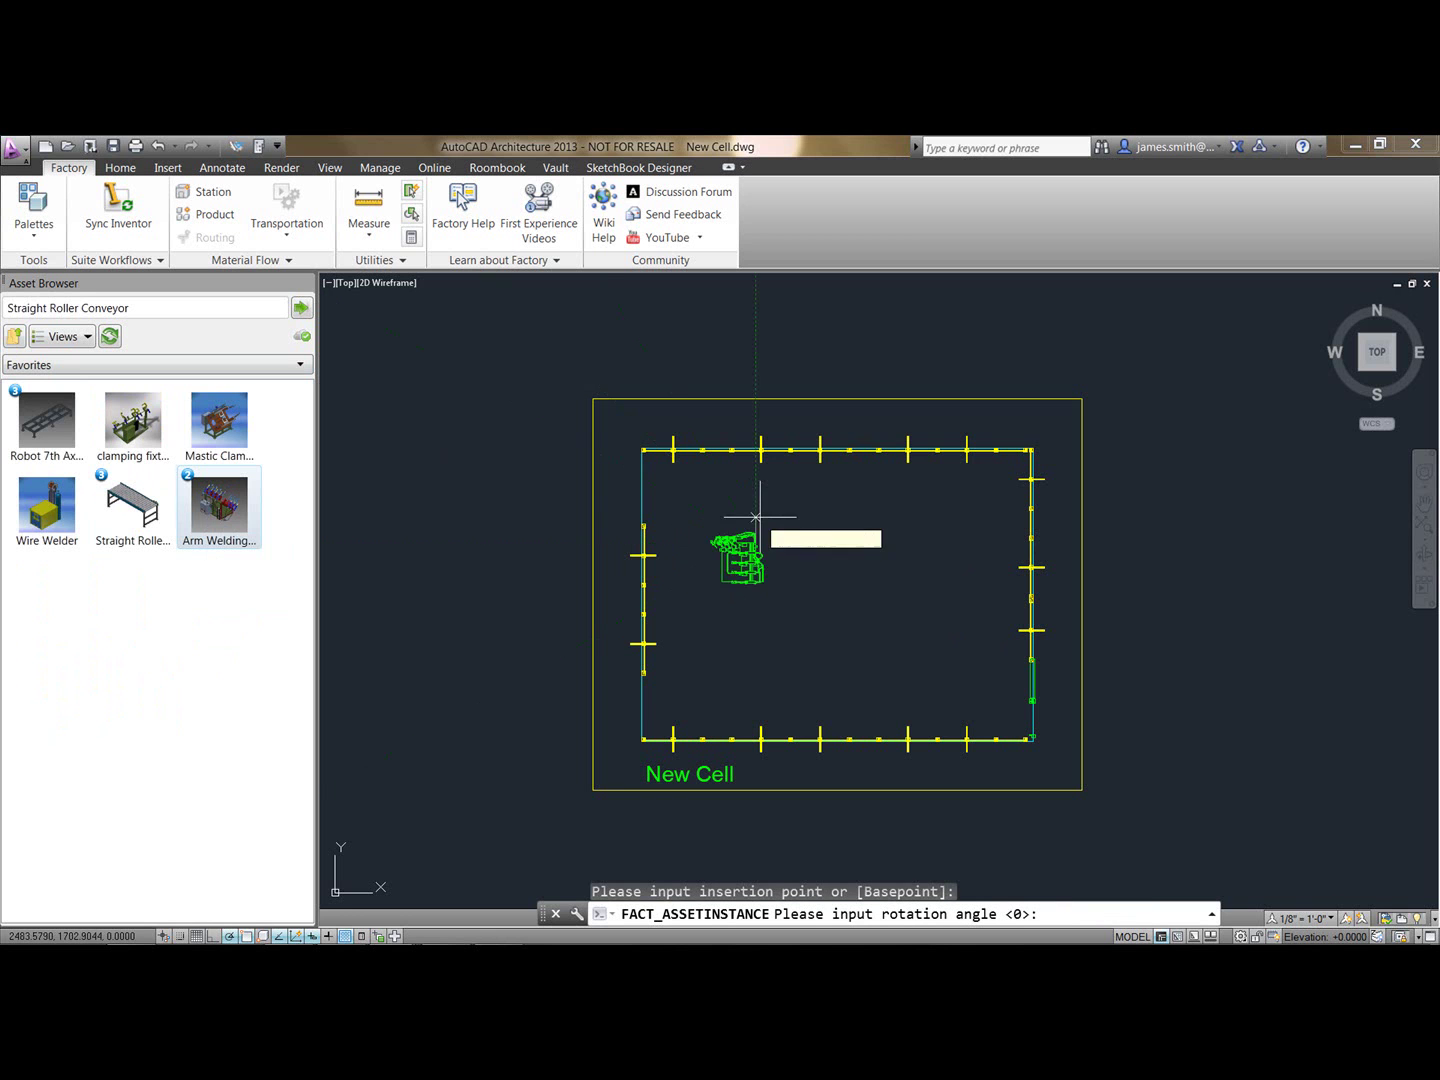
left_click(703, 538)
key("Escape")
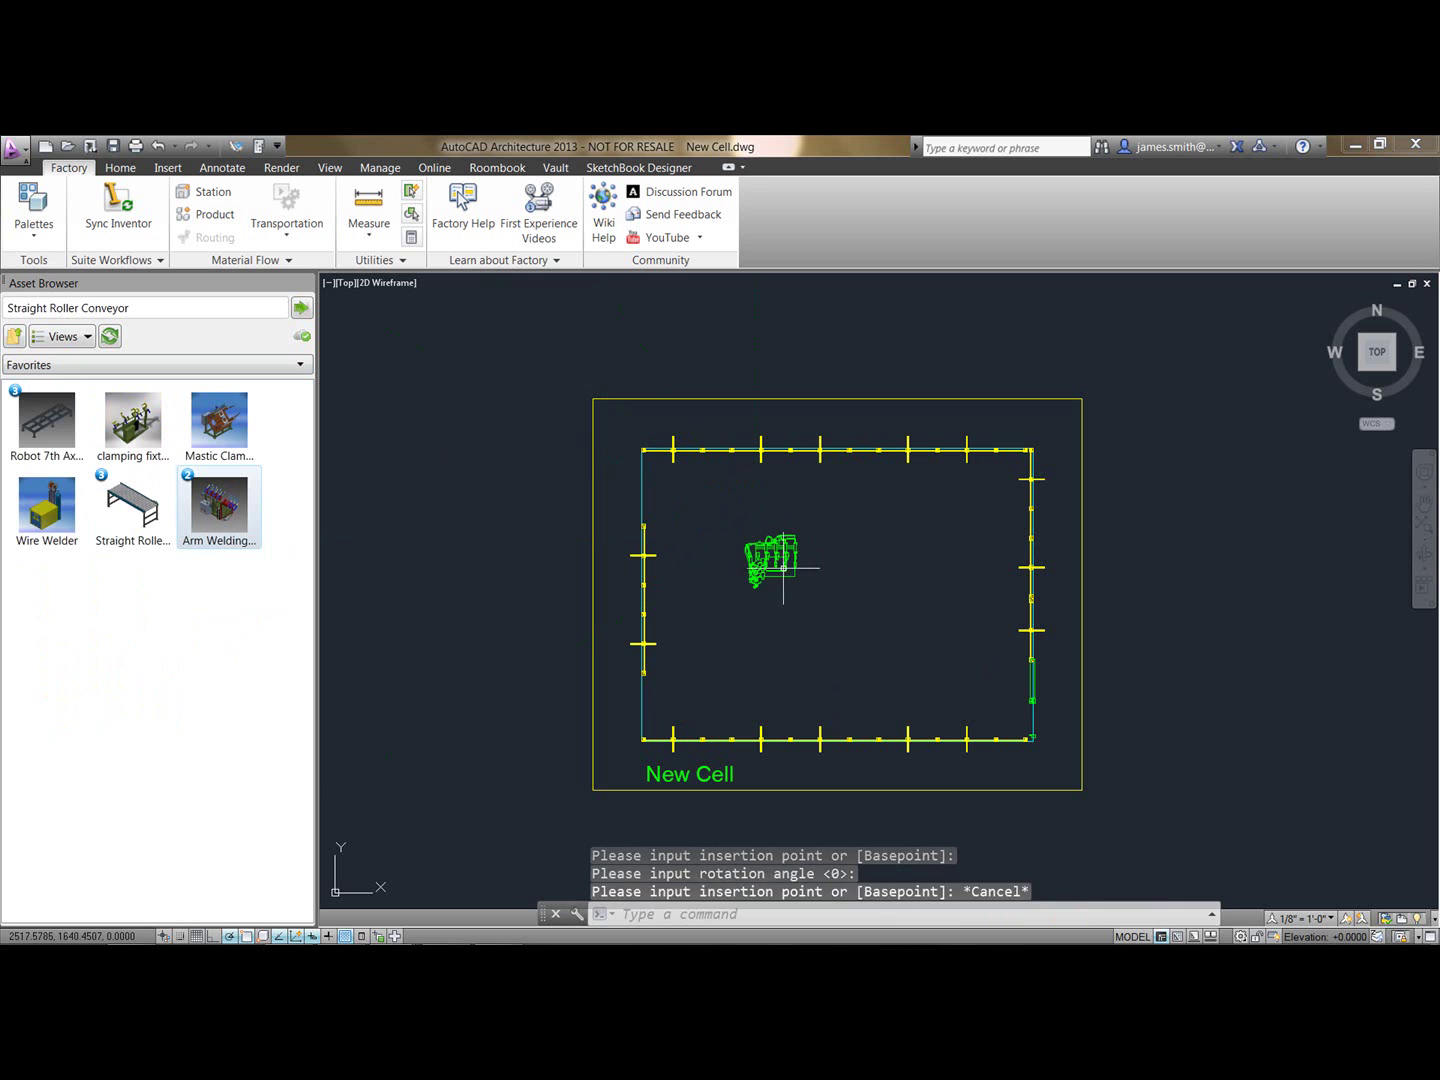
key("Escape")
left_click_drag(749, 534, 730, 526)
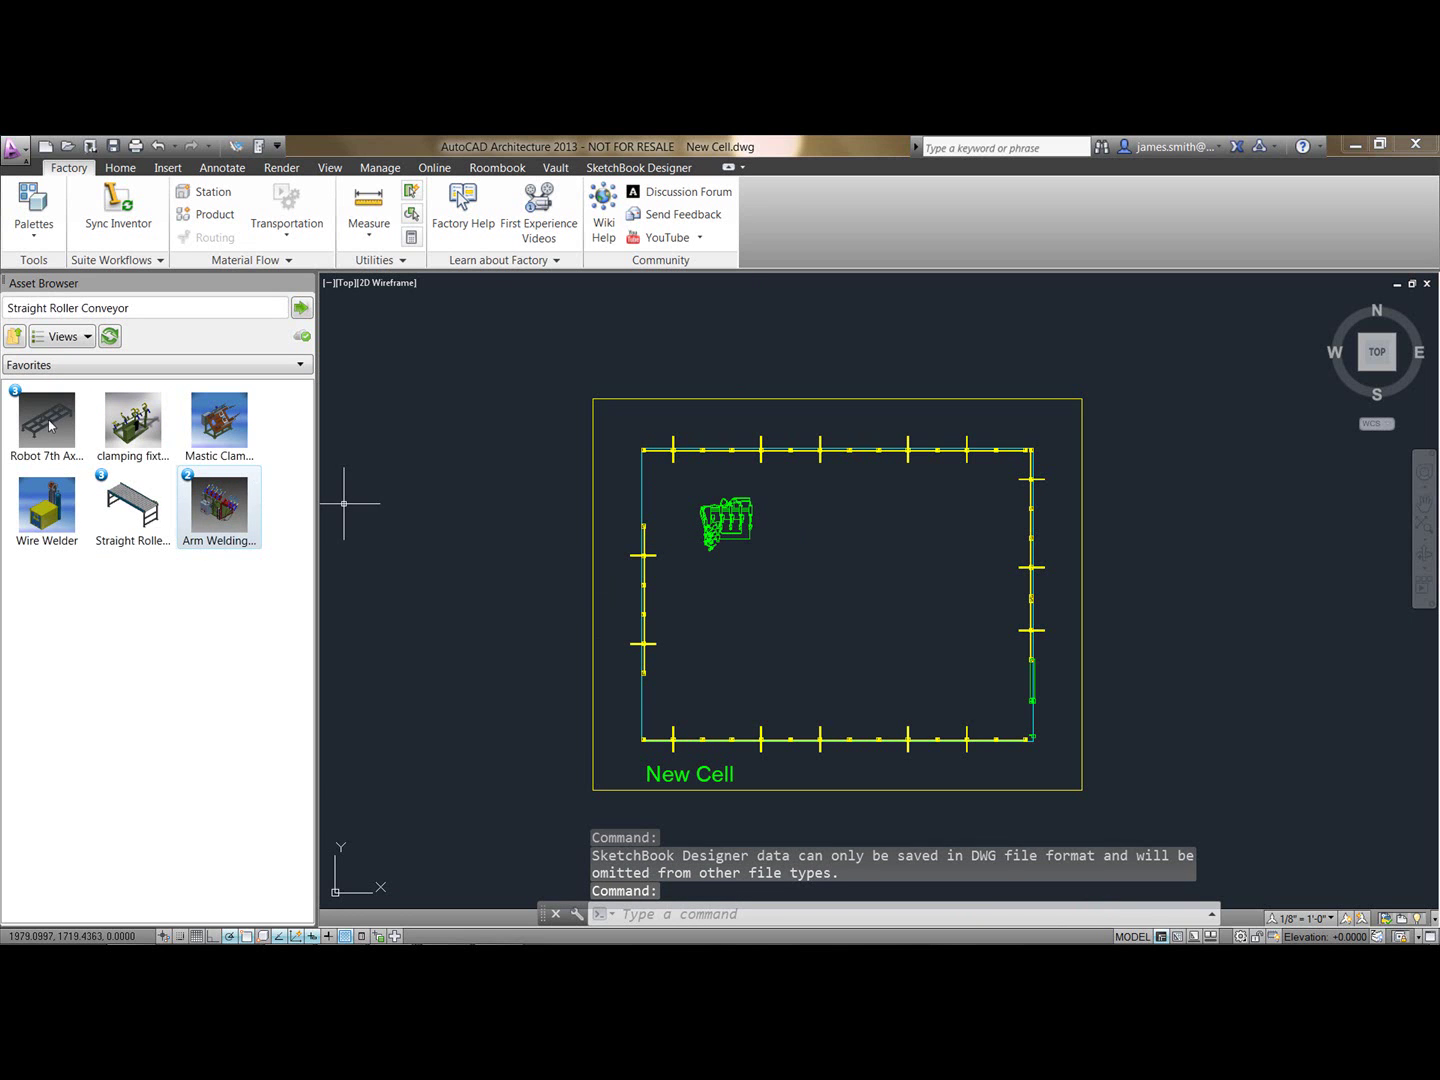
- Insert the Robot 7th Axis asset at the middle of the cell, rotated so its long side runs horizontally
mouse_move(53, 432)
left_click_drag(39, 427, 832, 608)
left_click(835, 605)
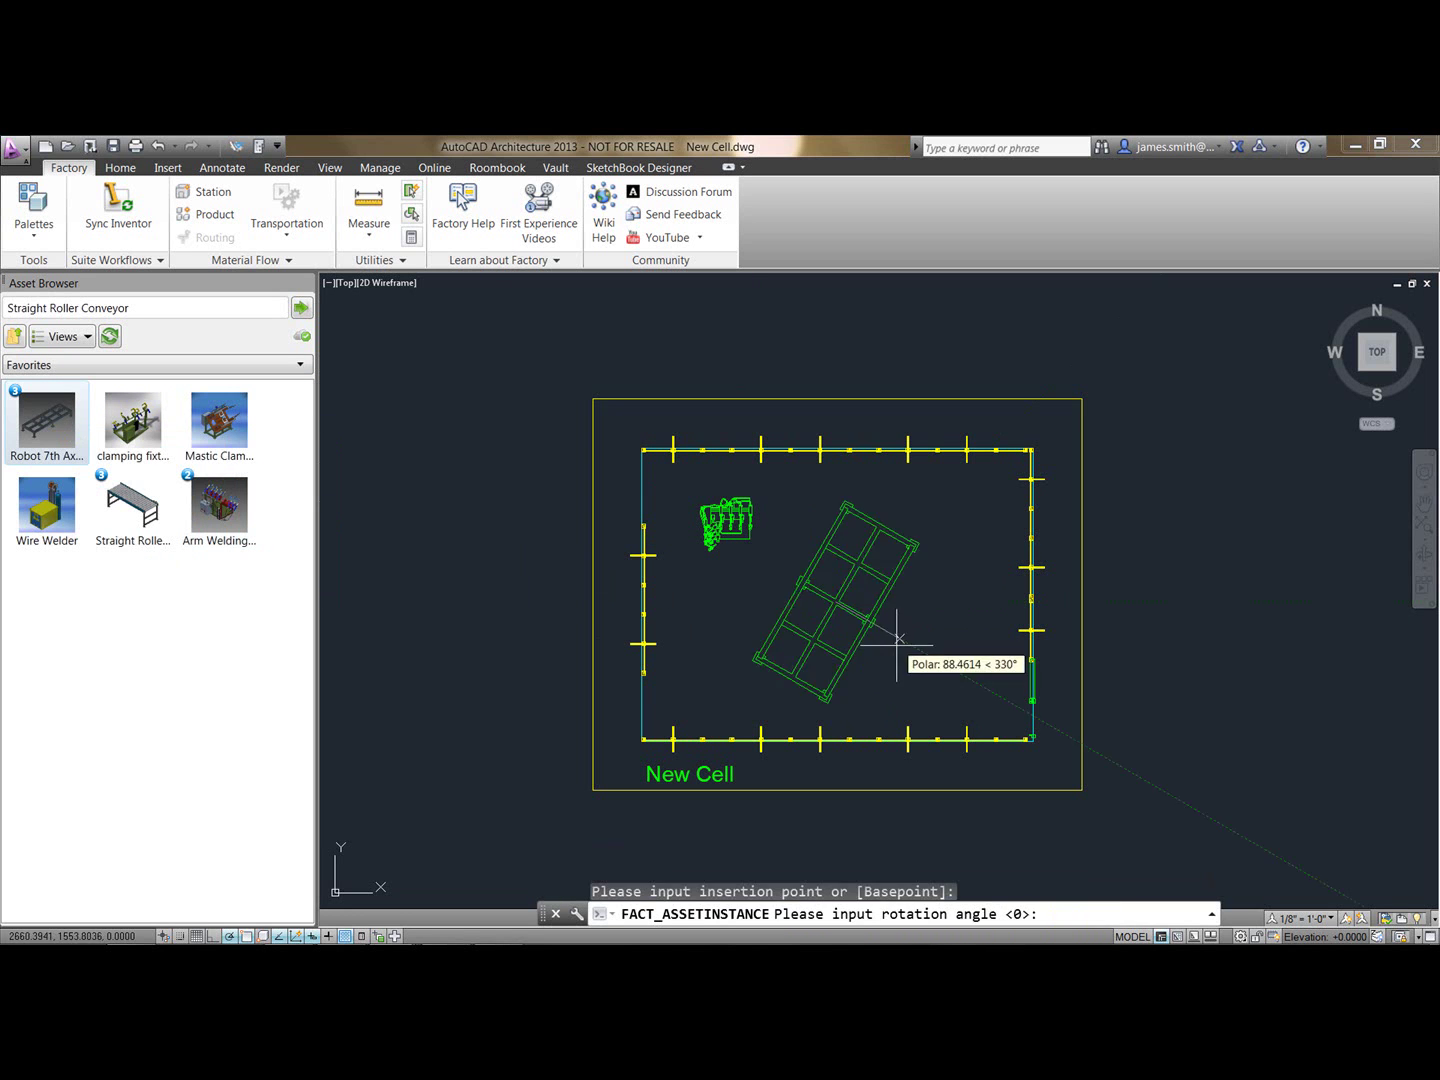
left_click(834, 678)
key("Escape")
- Move the Robot 7th Axis track slightly upward within the cell
left_click(839, 606)
left_click(837, 604)
left_click(835, 606)
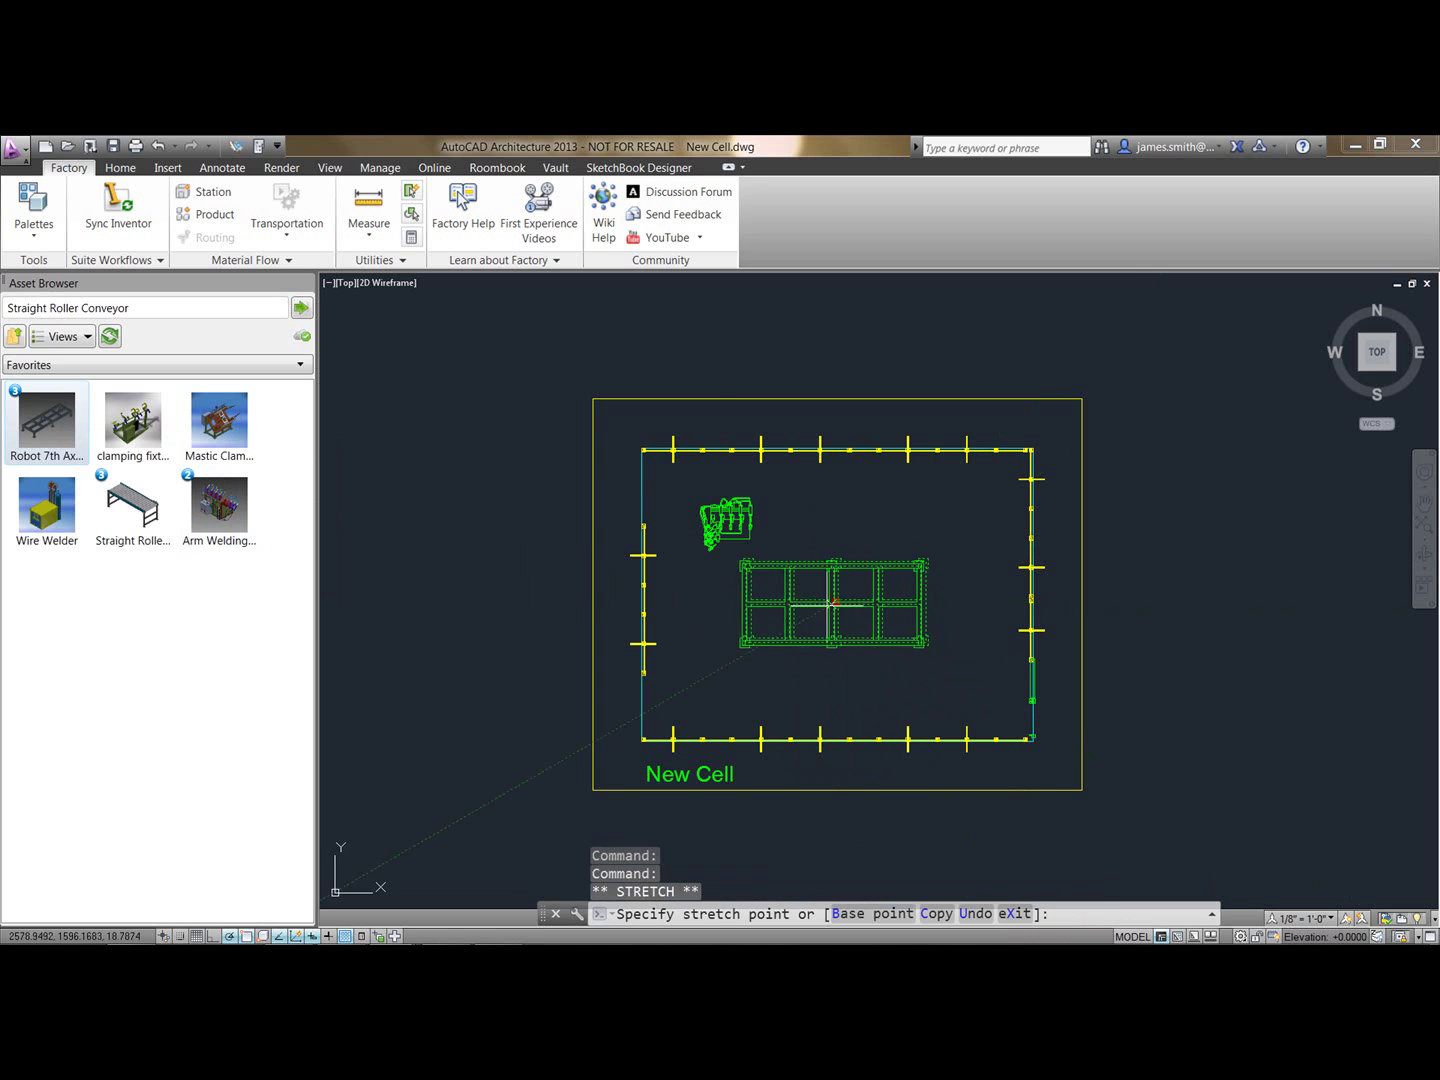
left_click(832, 595)
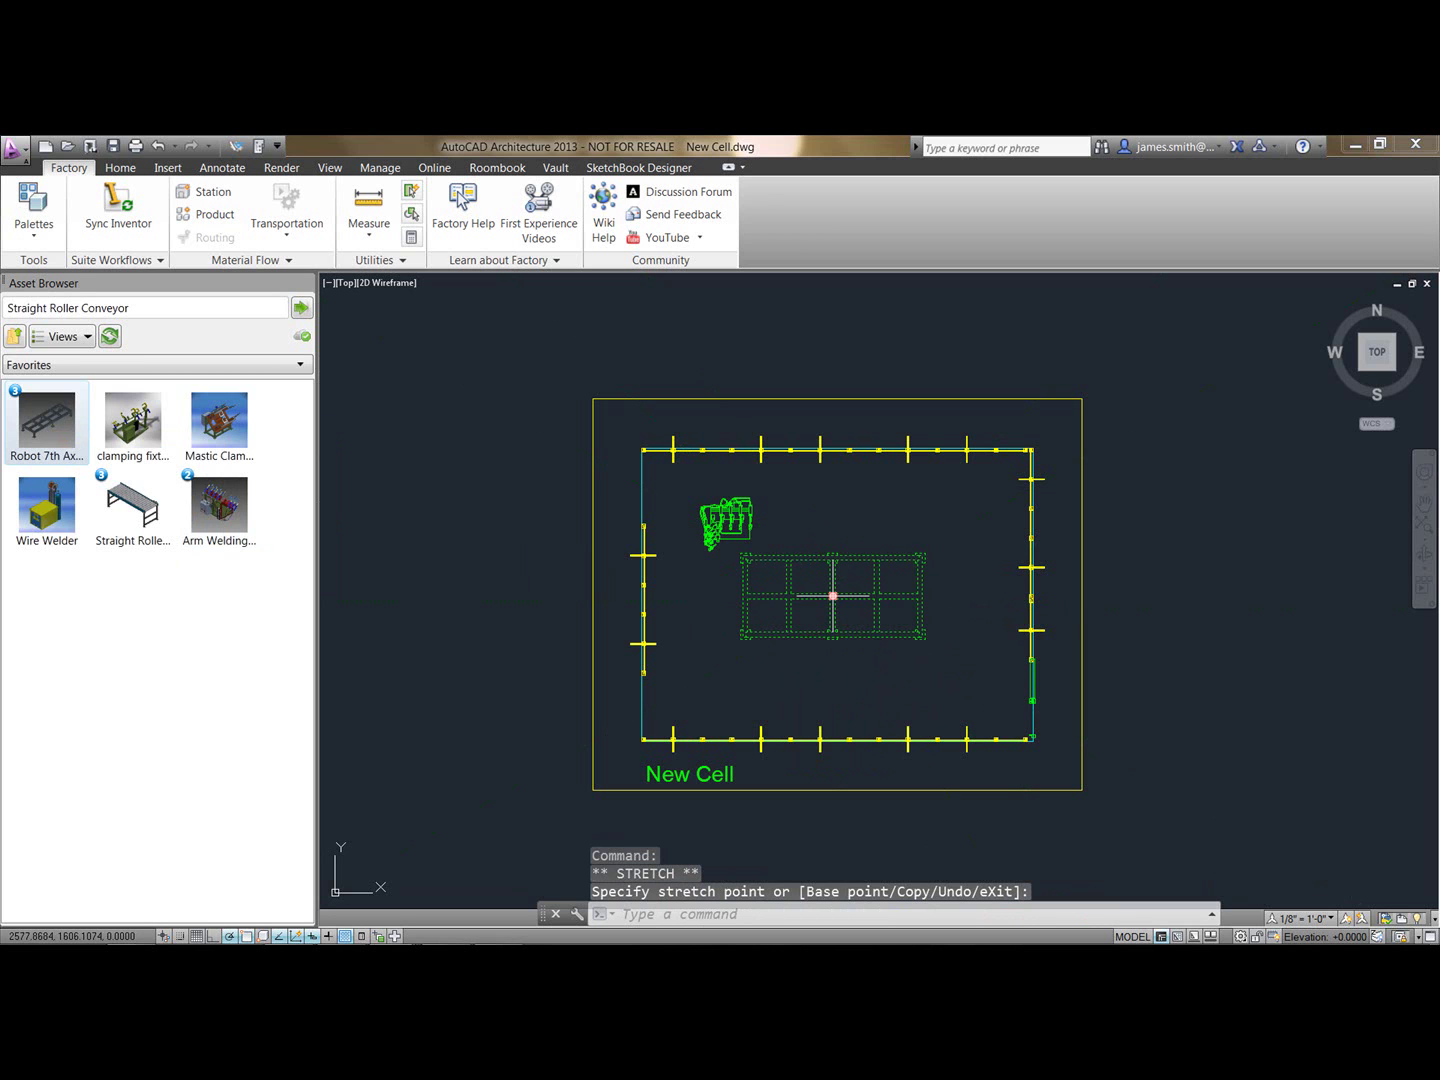
key("Escape")
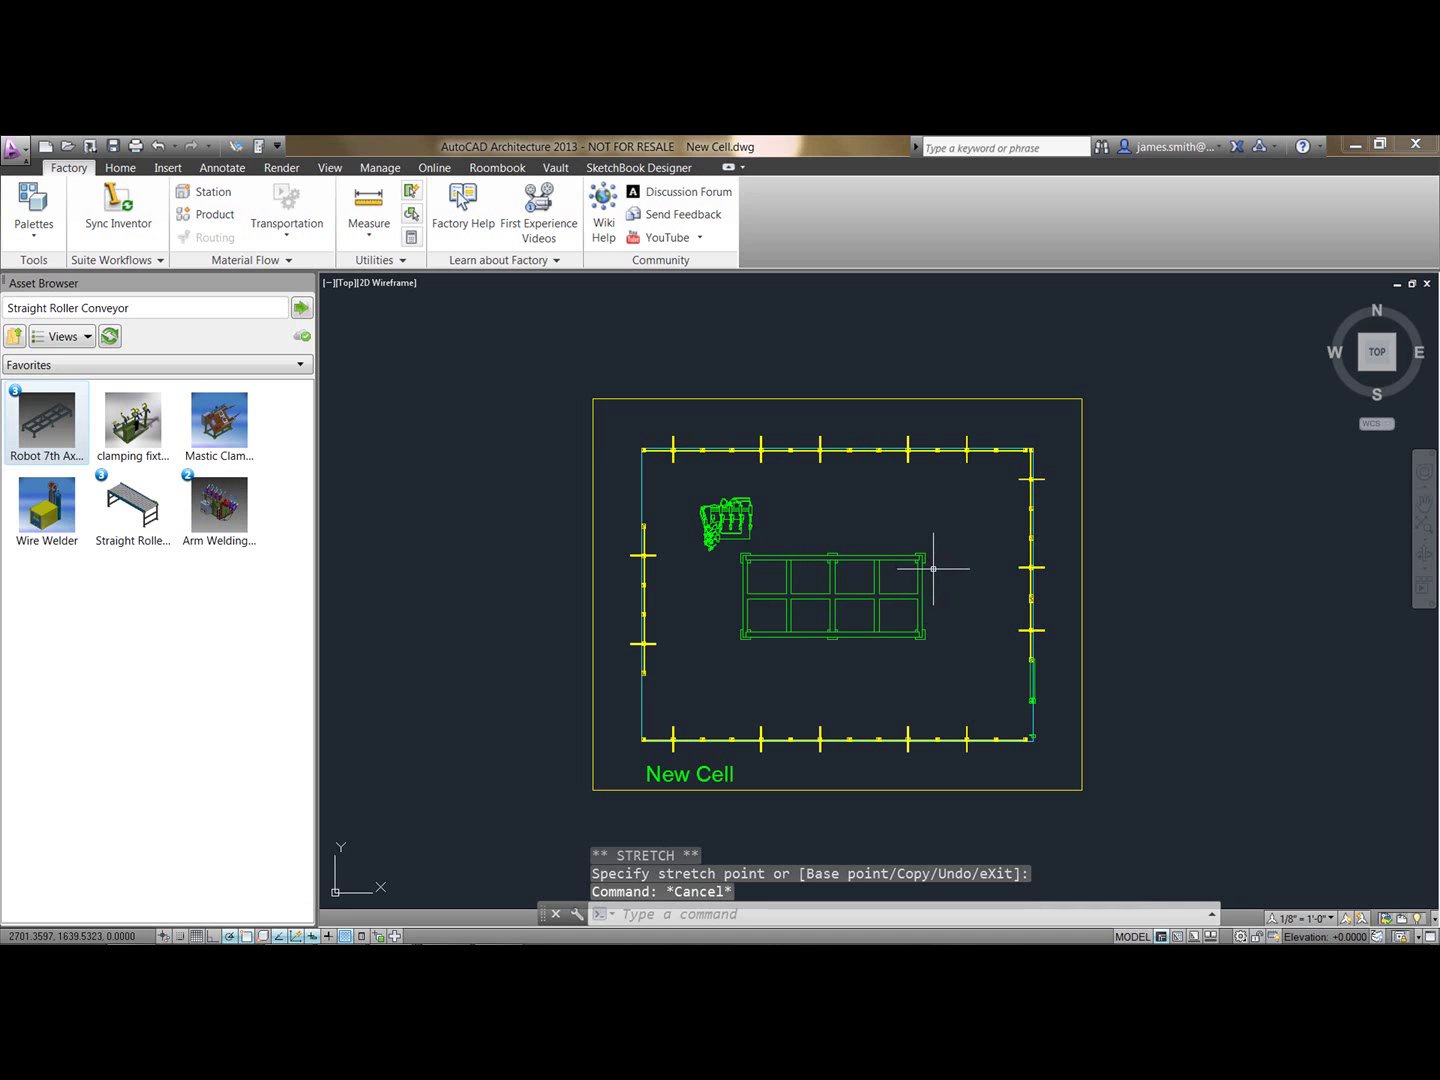
- Switch the Robot 7th Axis track's asset variant to 72_inchx220_inch
left_click(846, 597)
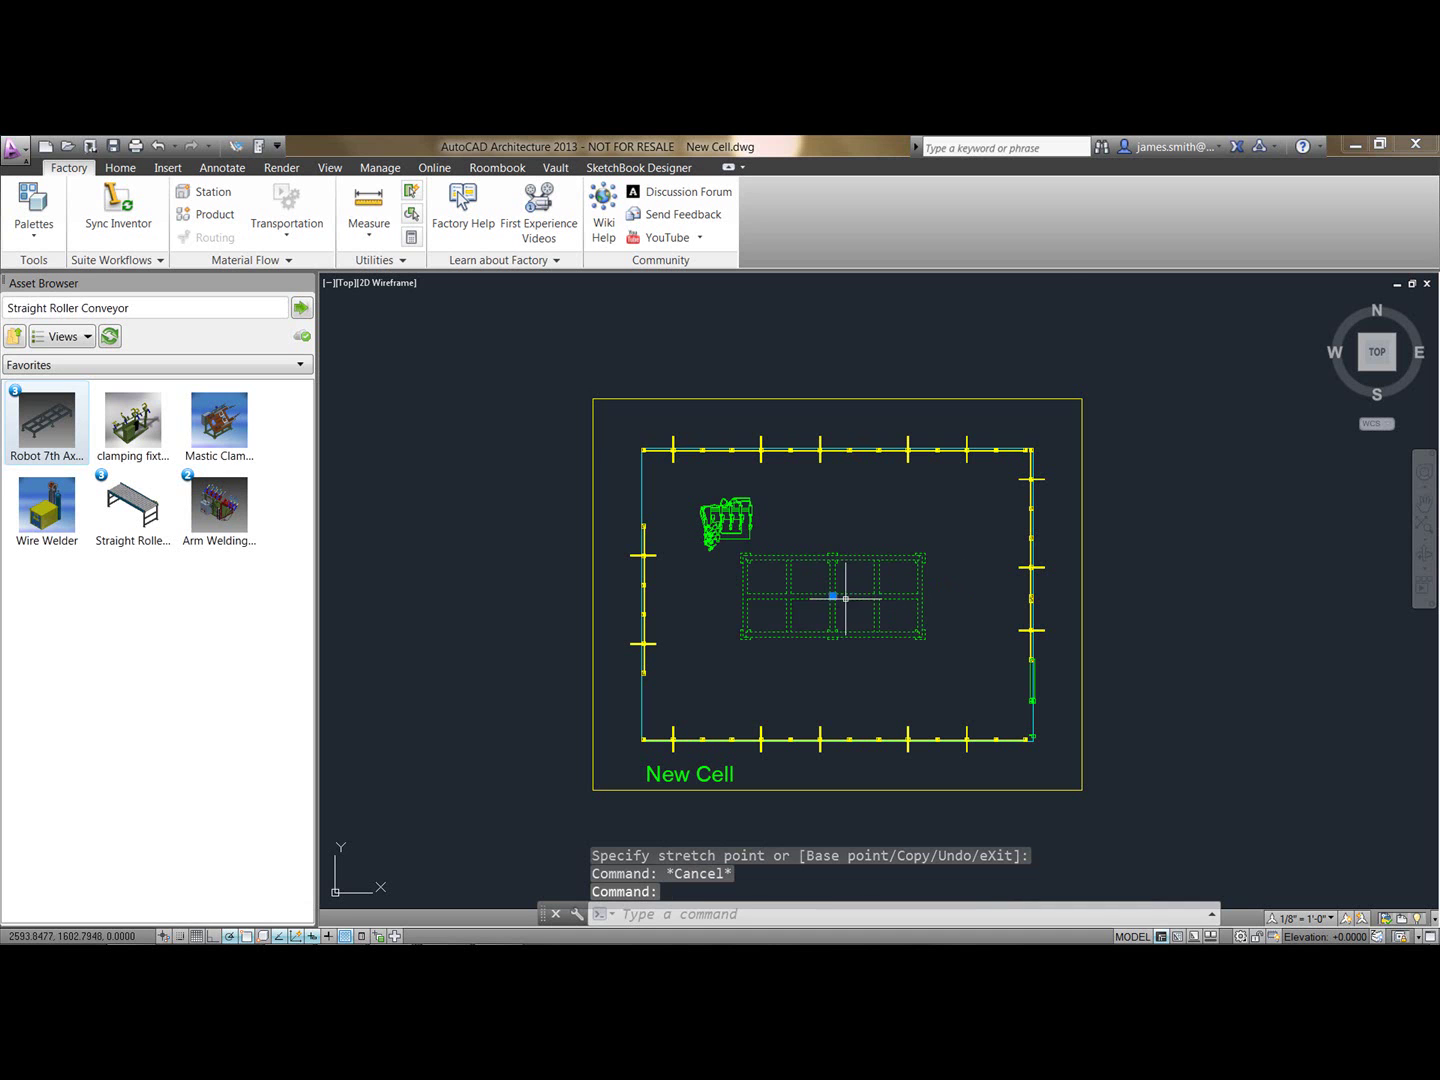
right_click(842, 597)
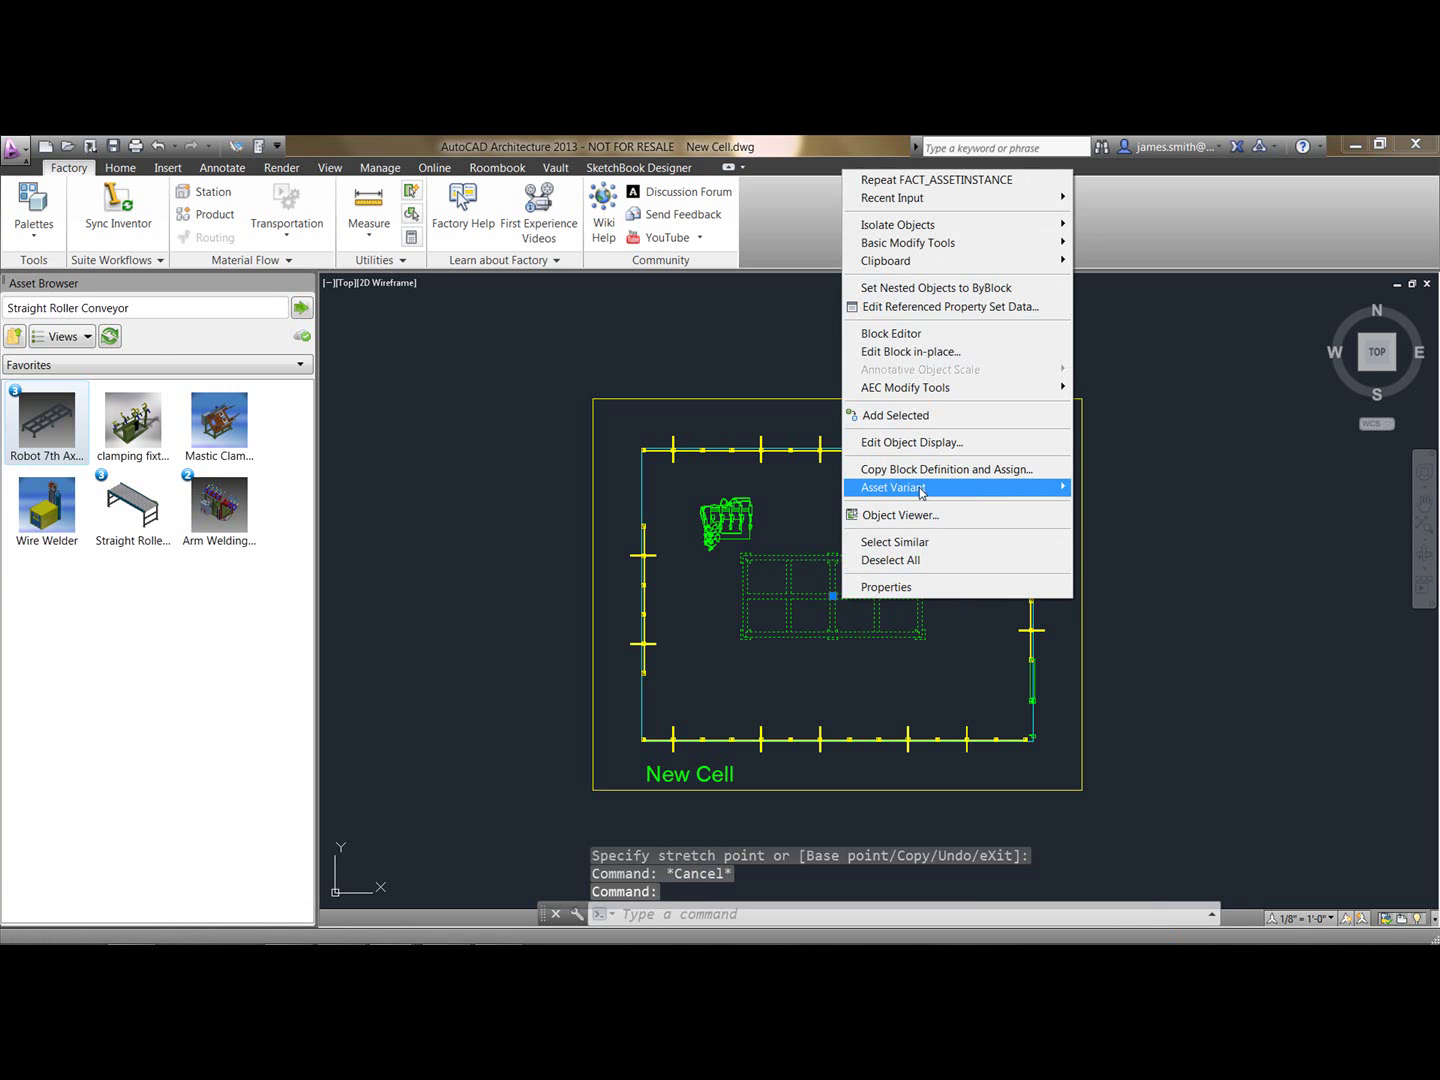
mouse_move(924, 493)
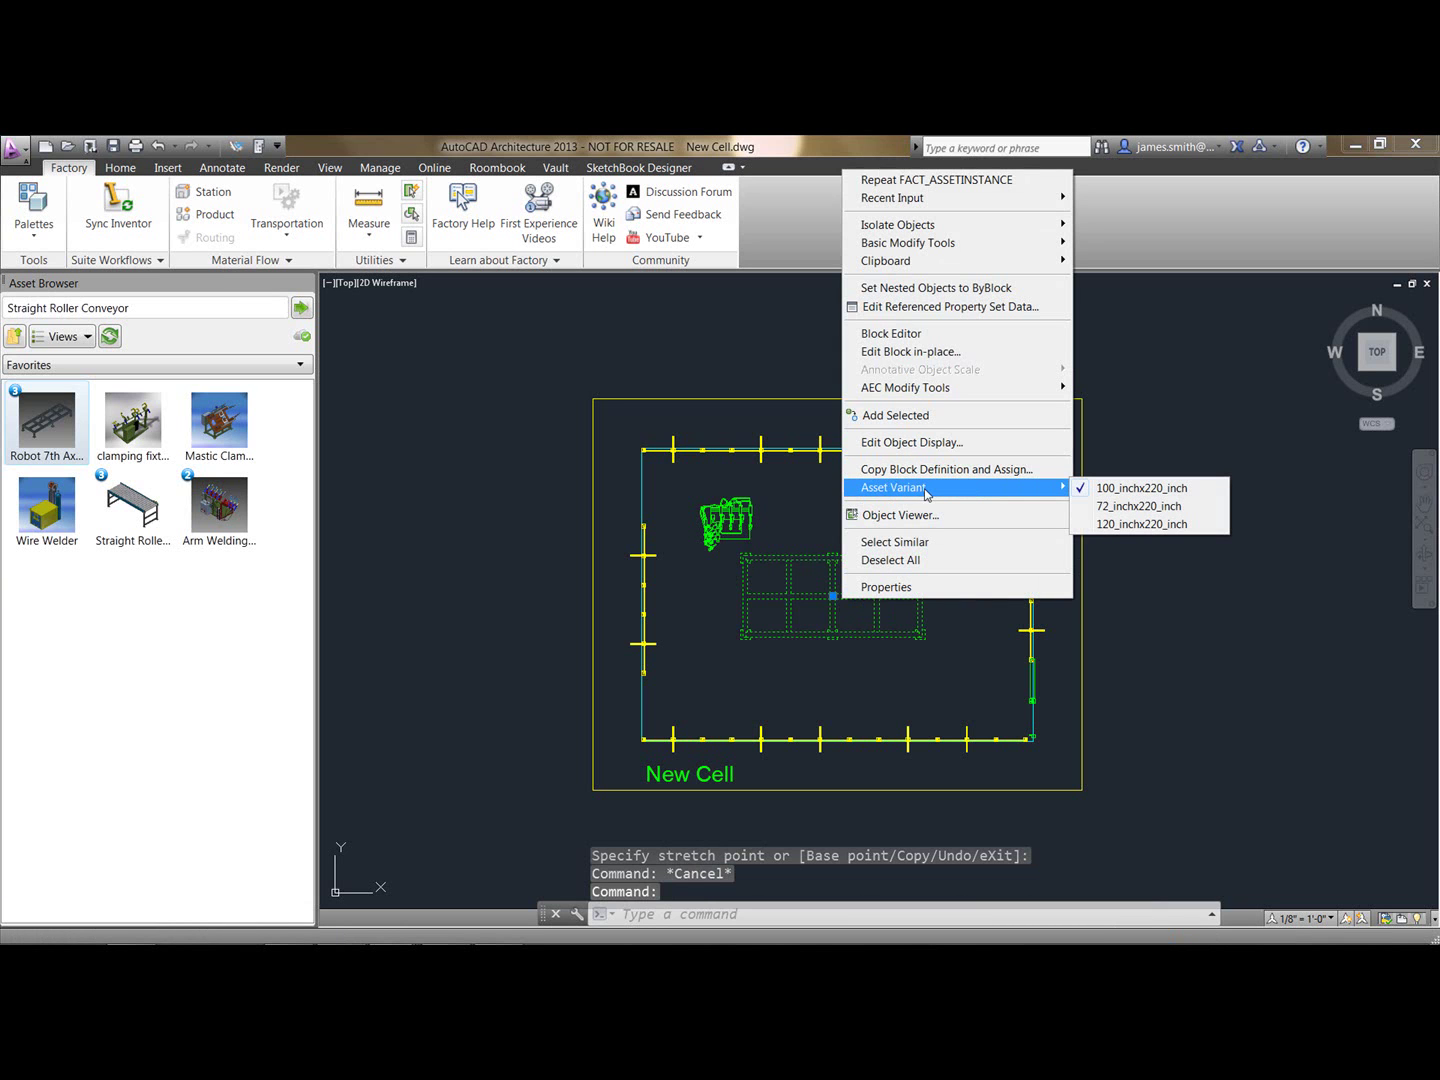
left_click(1112, 508)
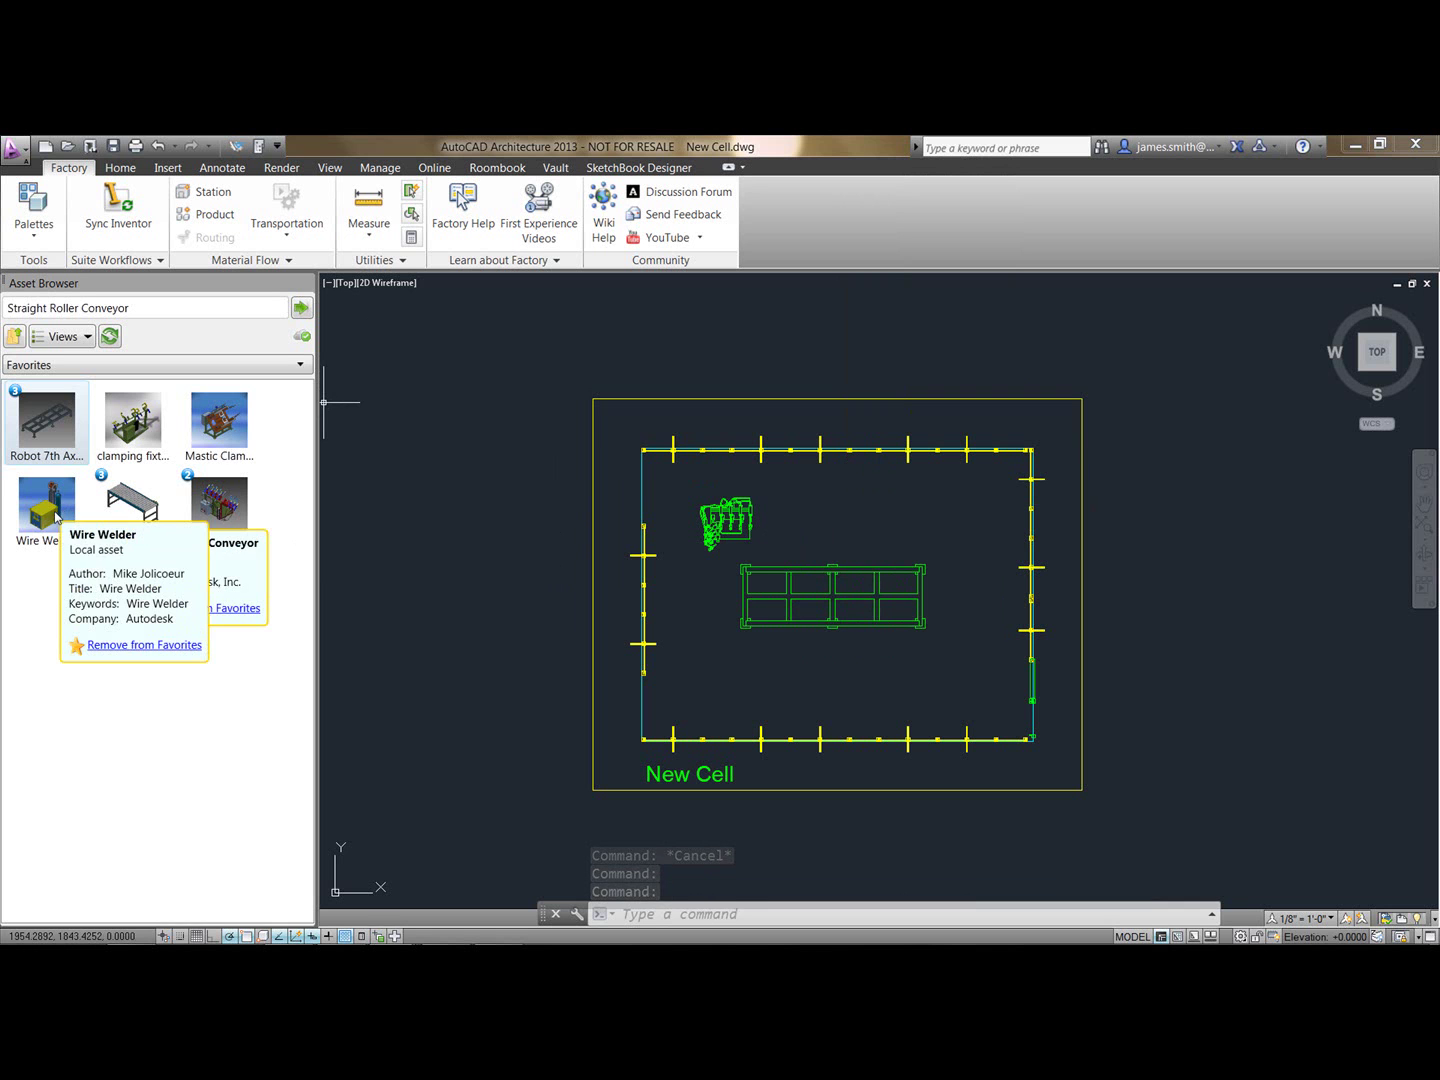
- Insert a Wire Welder between the cell's left fence and the outer boundary, level with the arm welding fixture, with its wire reel facing the fence
mouse_move(48, 516)
left_mouse_down()
mouse_move(610, 524)
mouse_move(600, 505)
left_mouse_up()
scroll(605, 515, "down", 4)
scroll(609, 525, "up", 4)
scroll(613, 531, "up", 3)
left_click(612, 533)
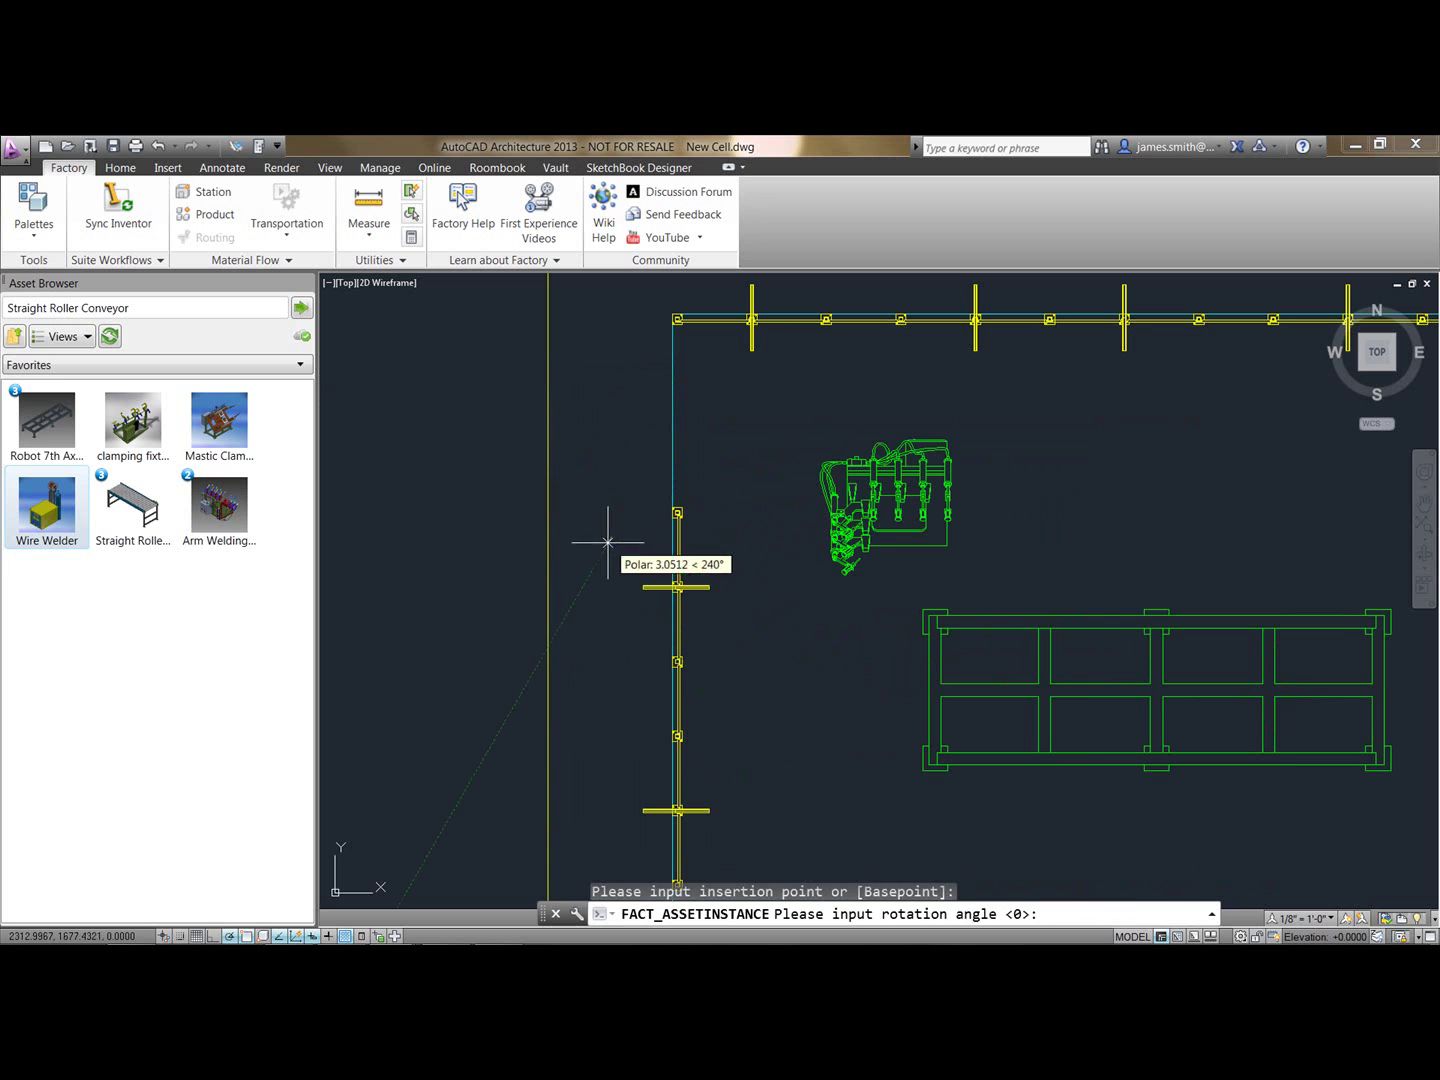
key("Escape")
key("Escape")
key("Escape")
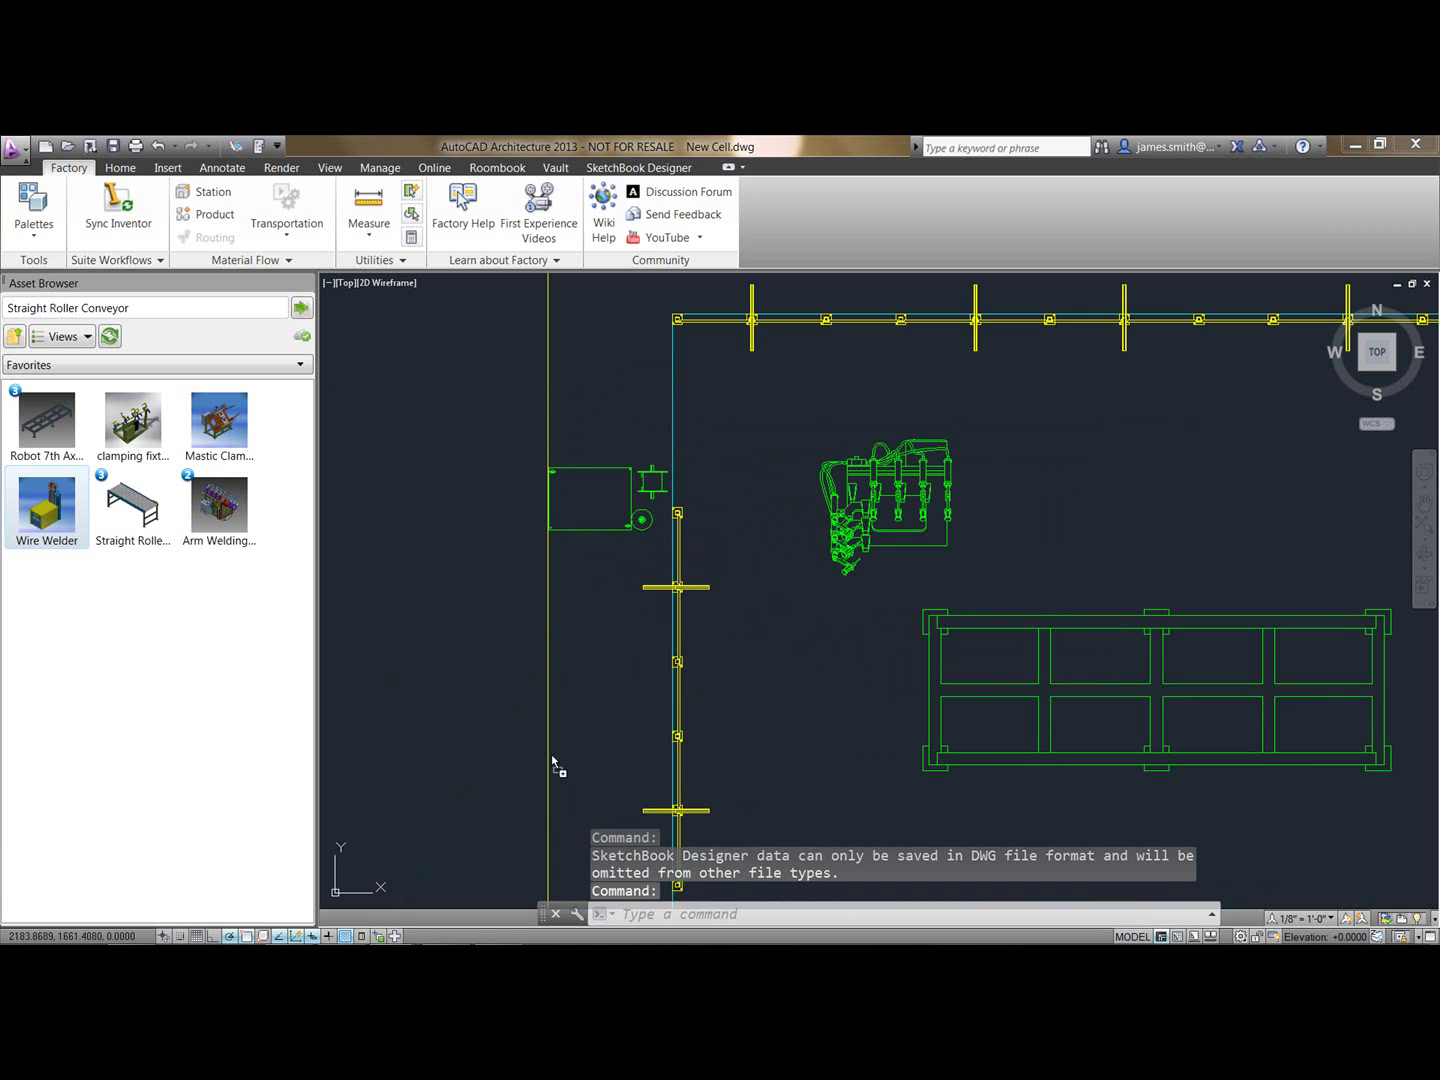
key("Return")
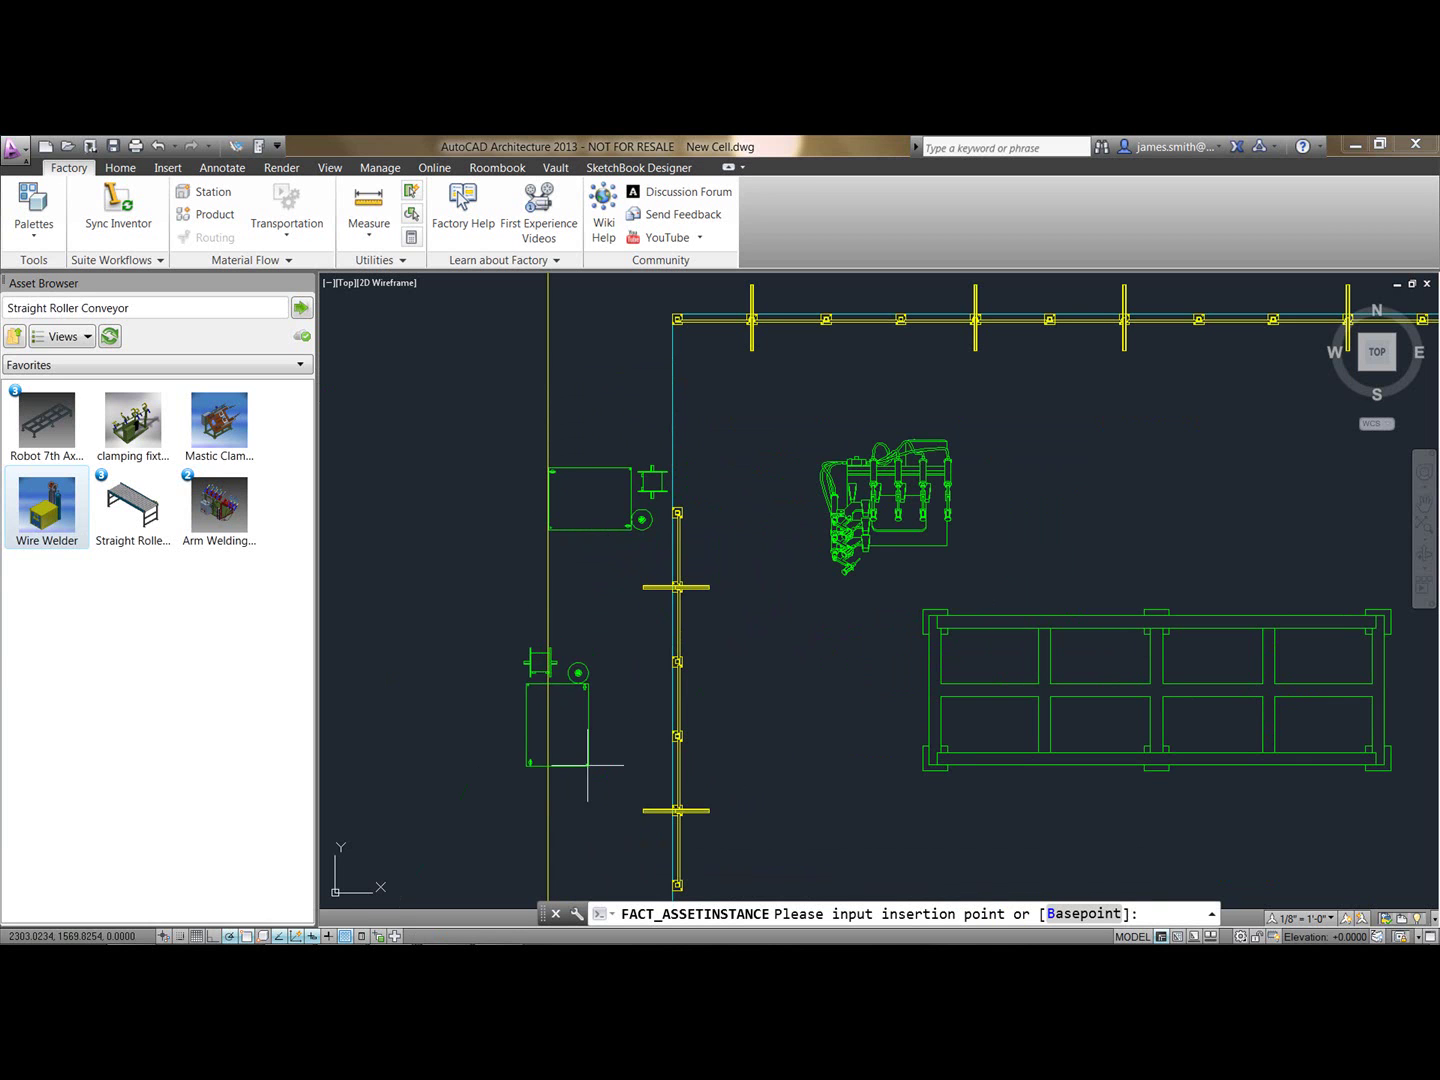
left_click(548, 807)
scroll(585, 761, "down", 5)
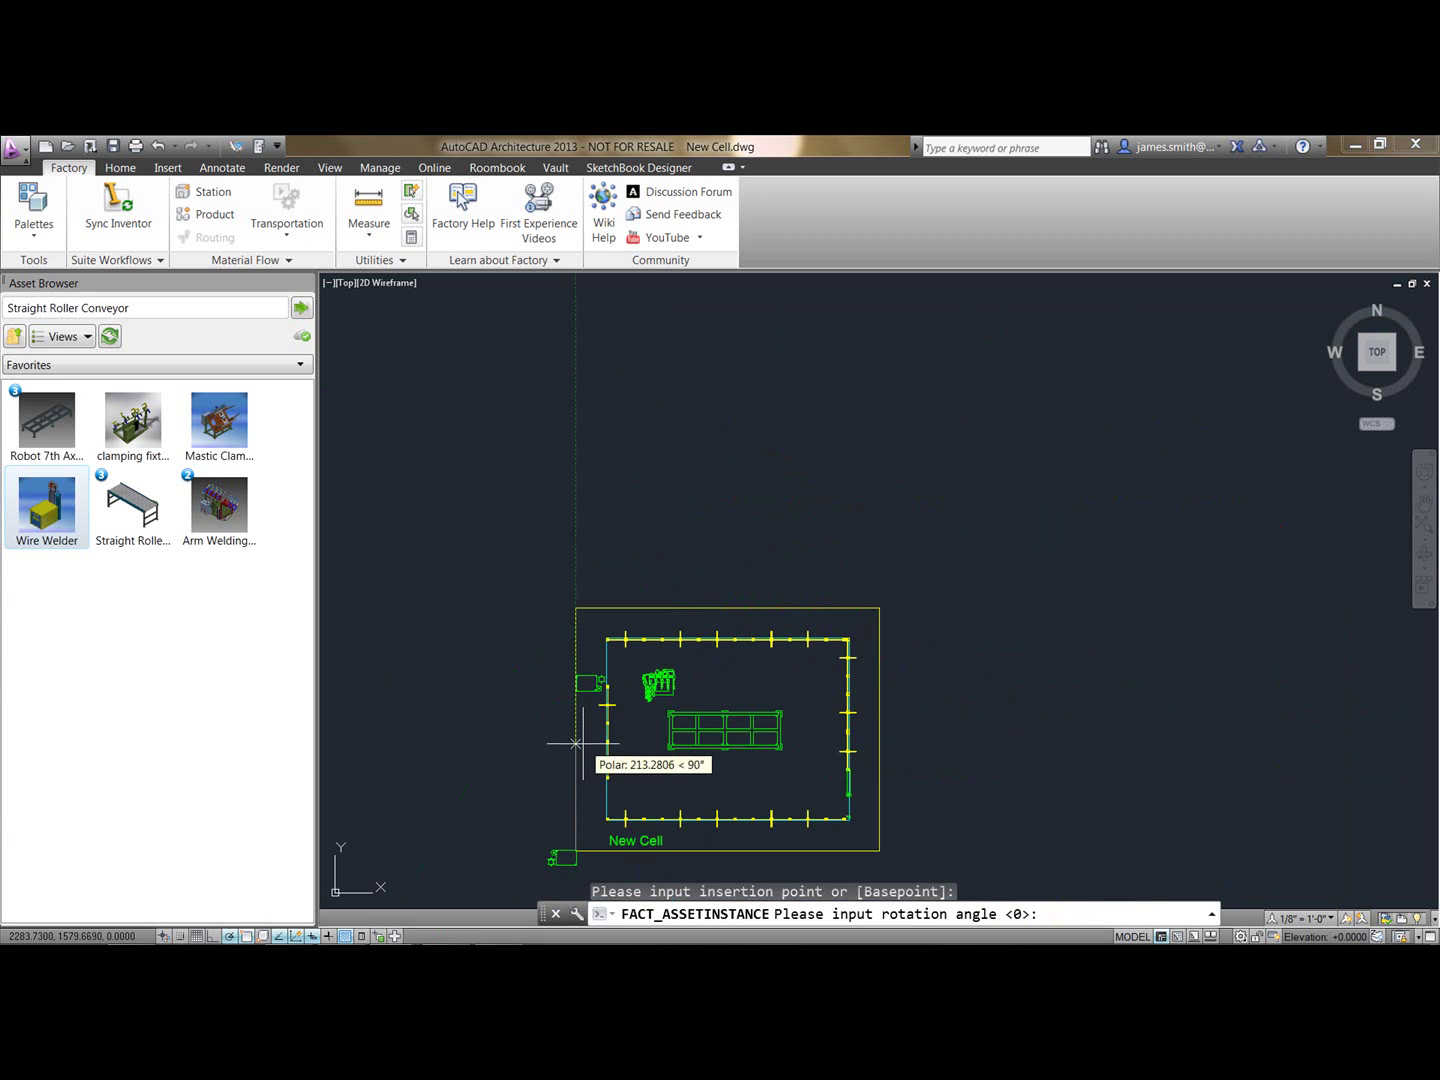
scroll(576, 757, "up", 6)
key("Escape")
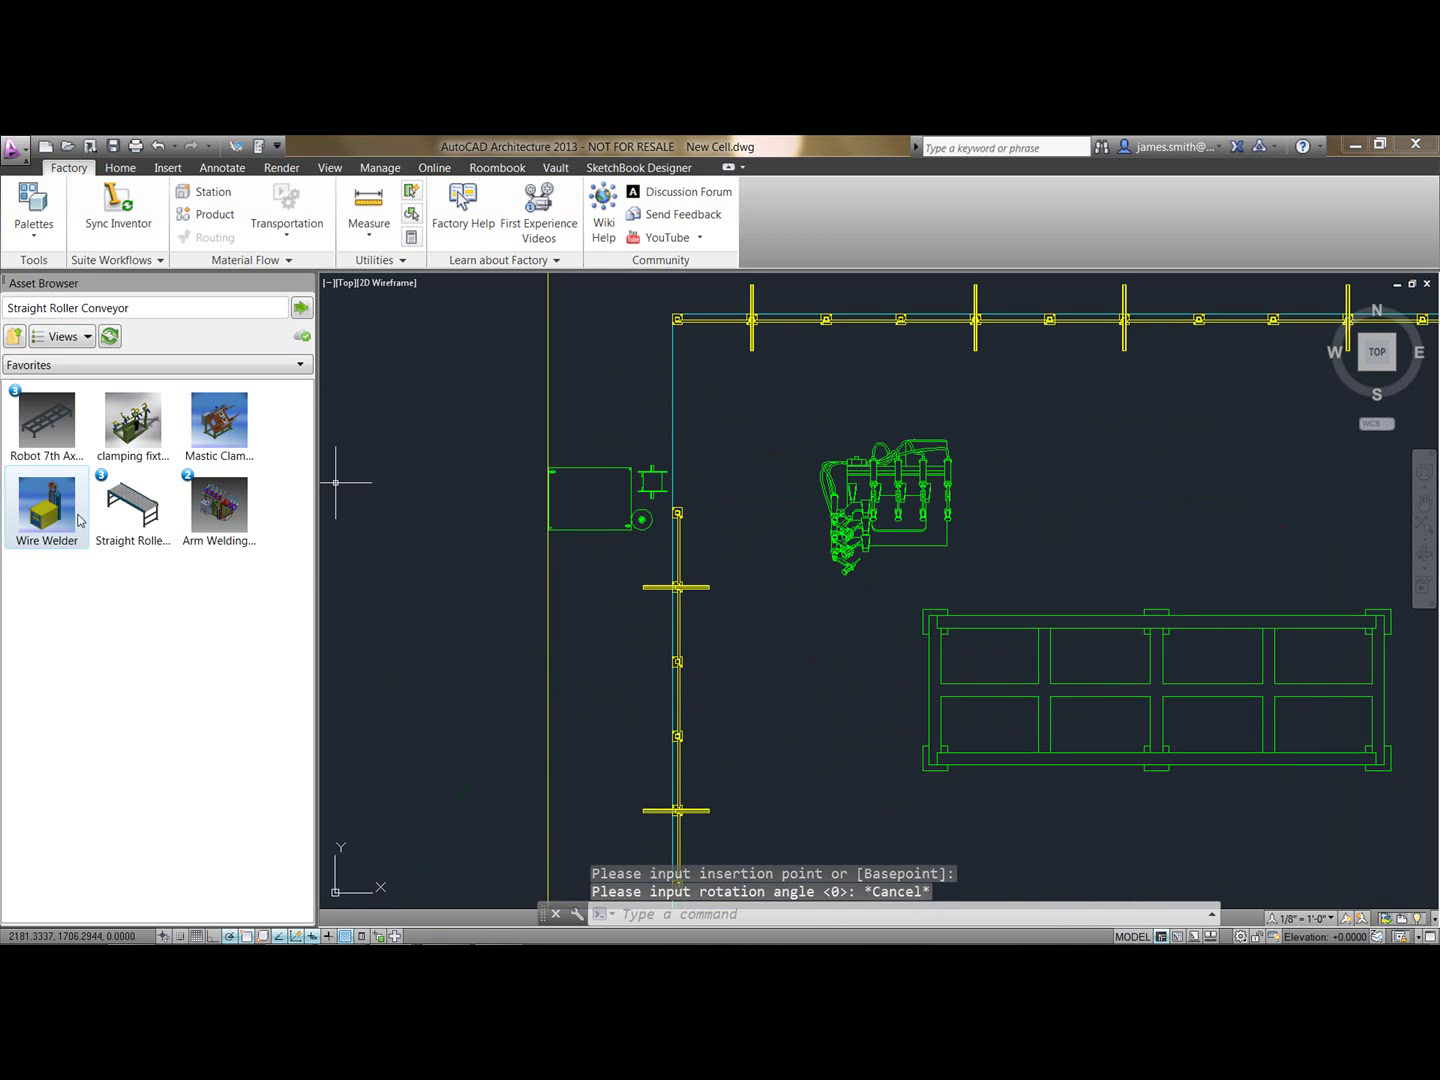
- Insert a second Wire Welder directly below the first, in the same orientation and aligned with the outer boundary line
key("Return")
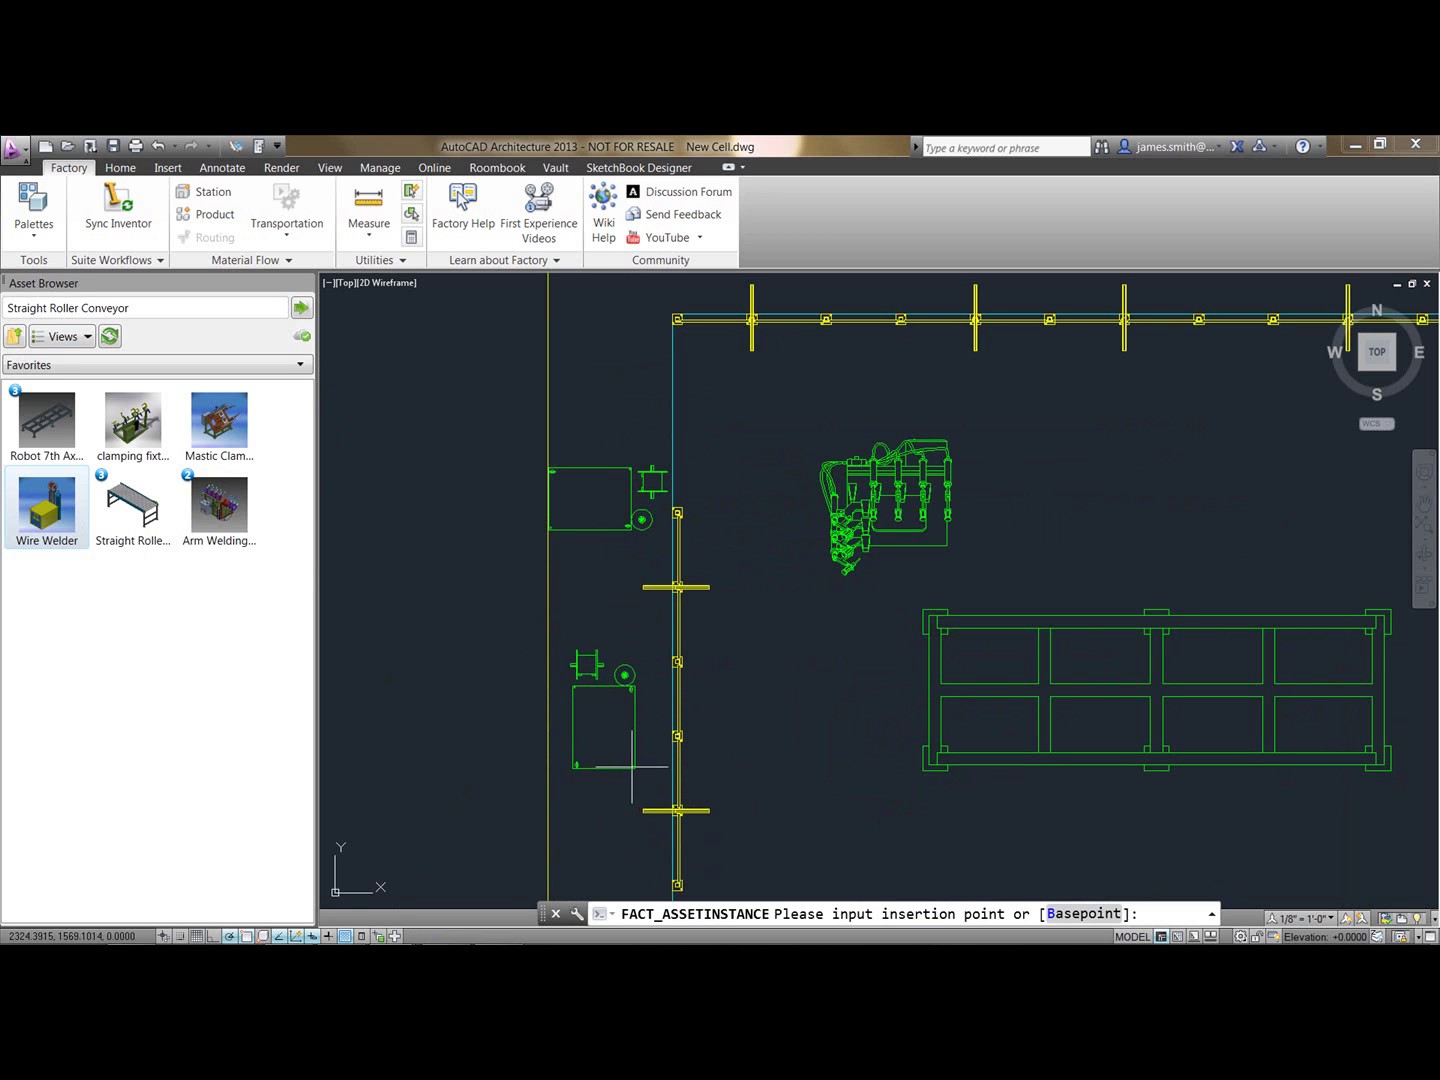
left_click(628, 765)
key("Return")
key("Escape")
left_click(631, 763)
left_click(645, 770)
mouse_move(645, 769)
left_mouse_down()
mouse_move(578, 788)
mouse_move(570, 828)
left_mouse_up()
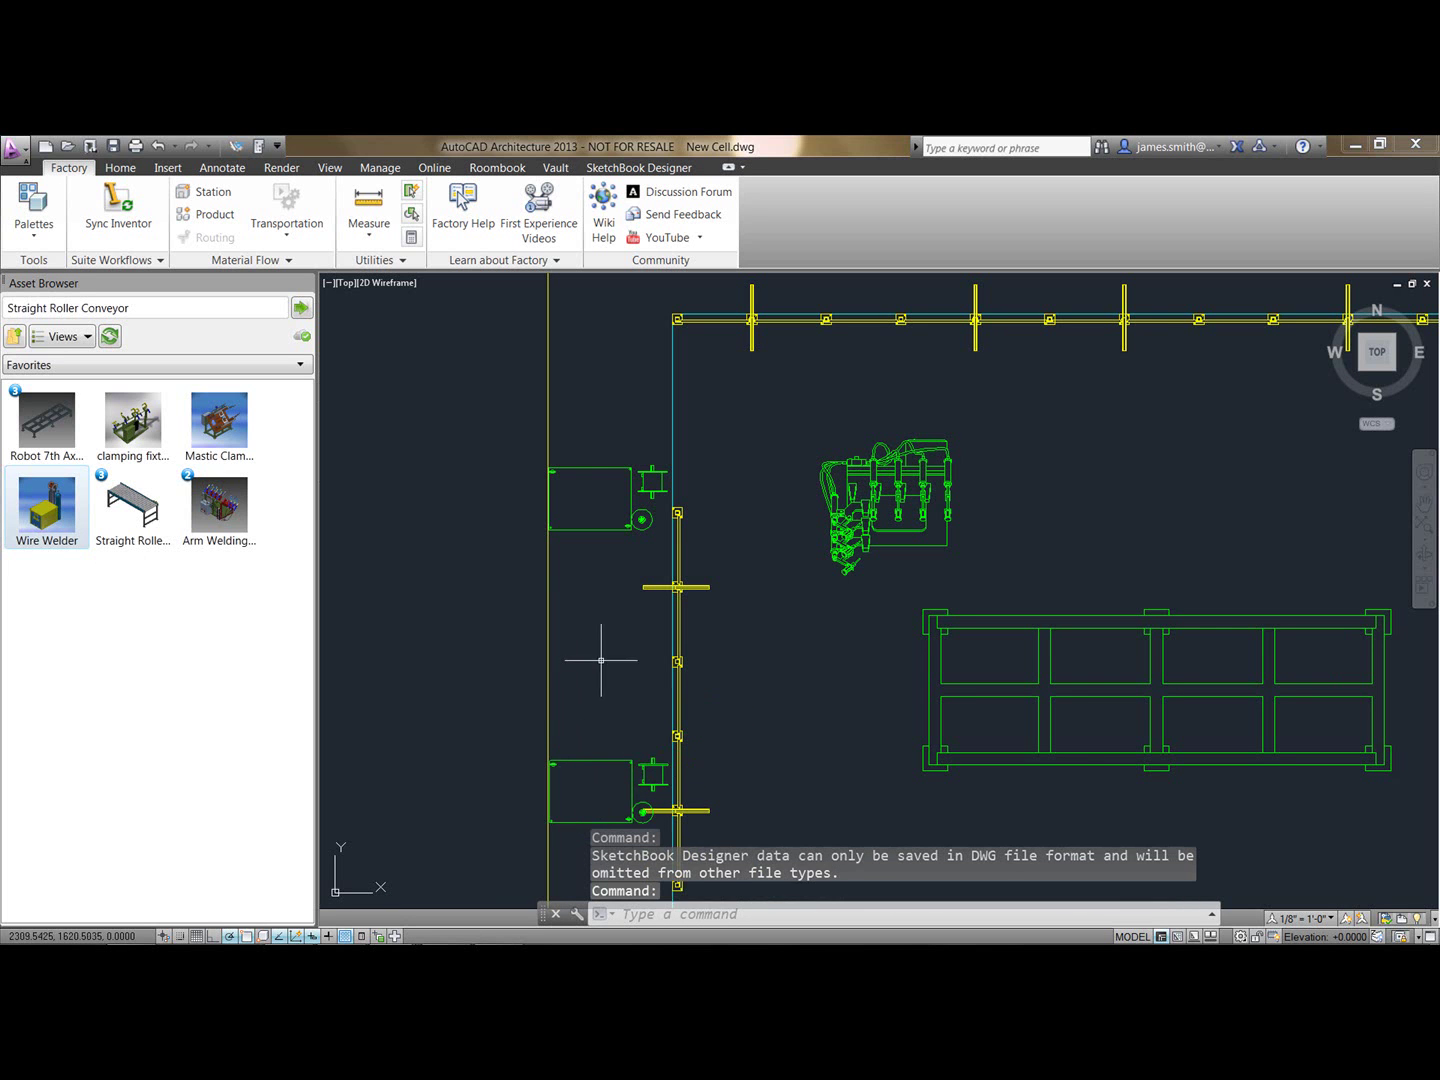
key("Escape")
- Insert a Mastic Clamping Fixture below the left end of the Robot 7th Axis track, rotated so its clamps face the track
scroll(601, 579, "down", 3)
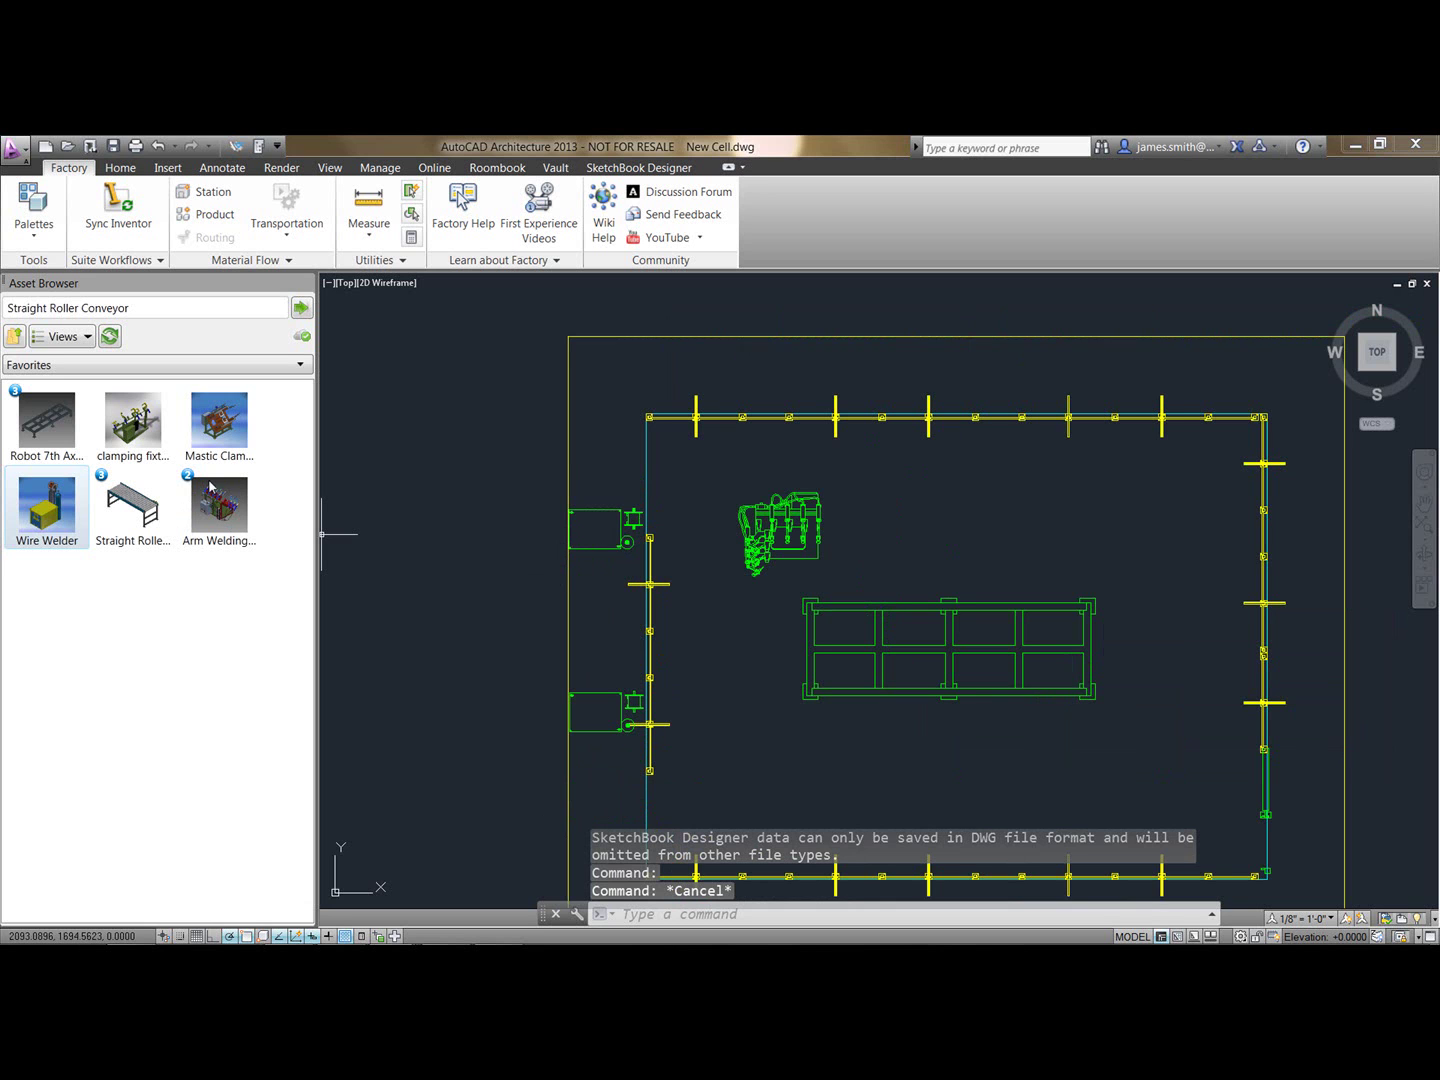
left_click(212, 435)
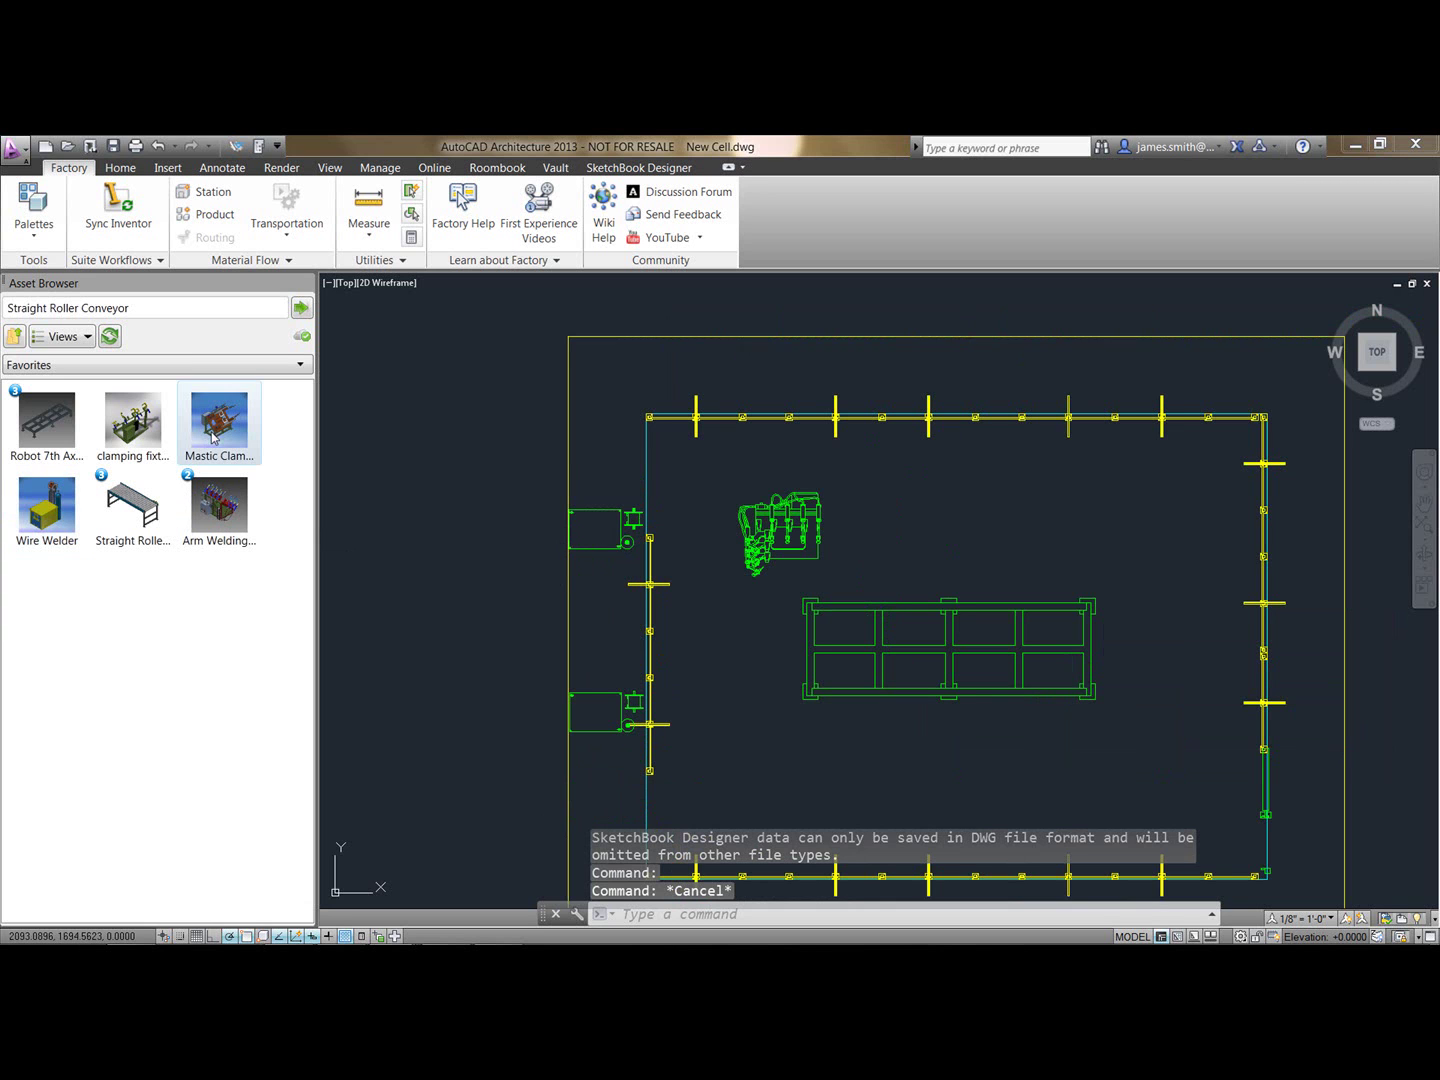
left_click_drag(886, 758, 797, 755)
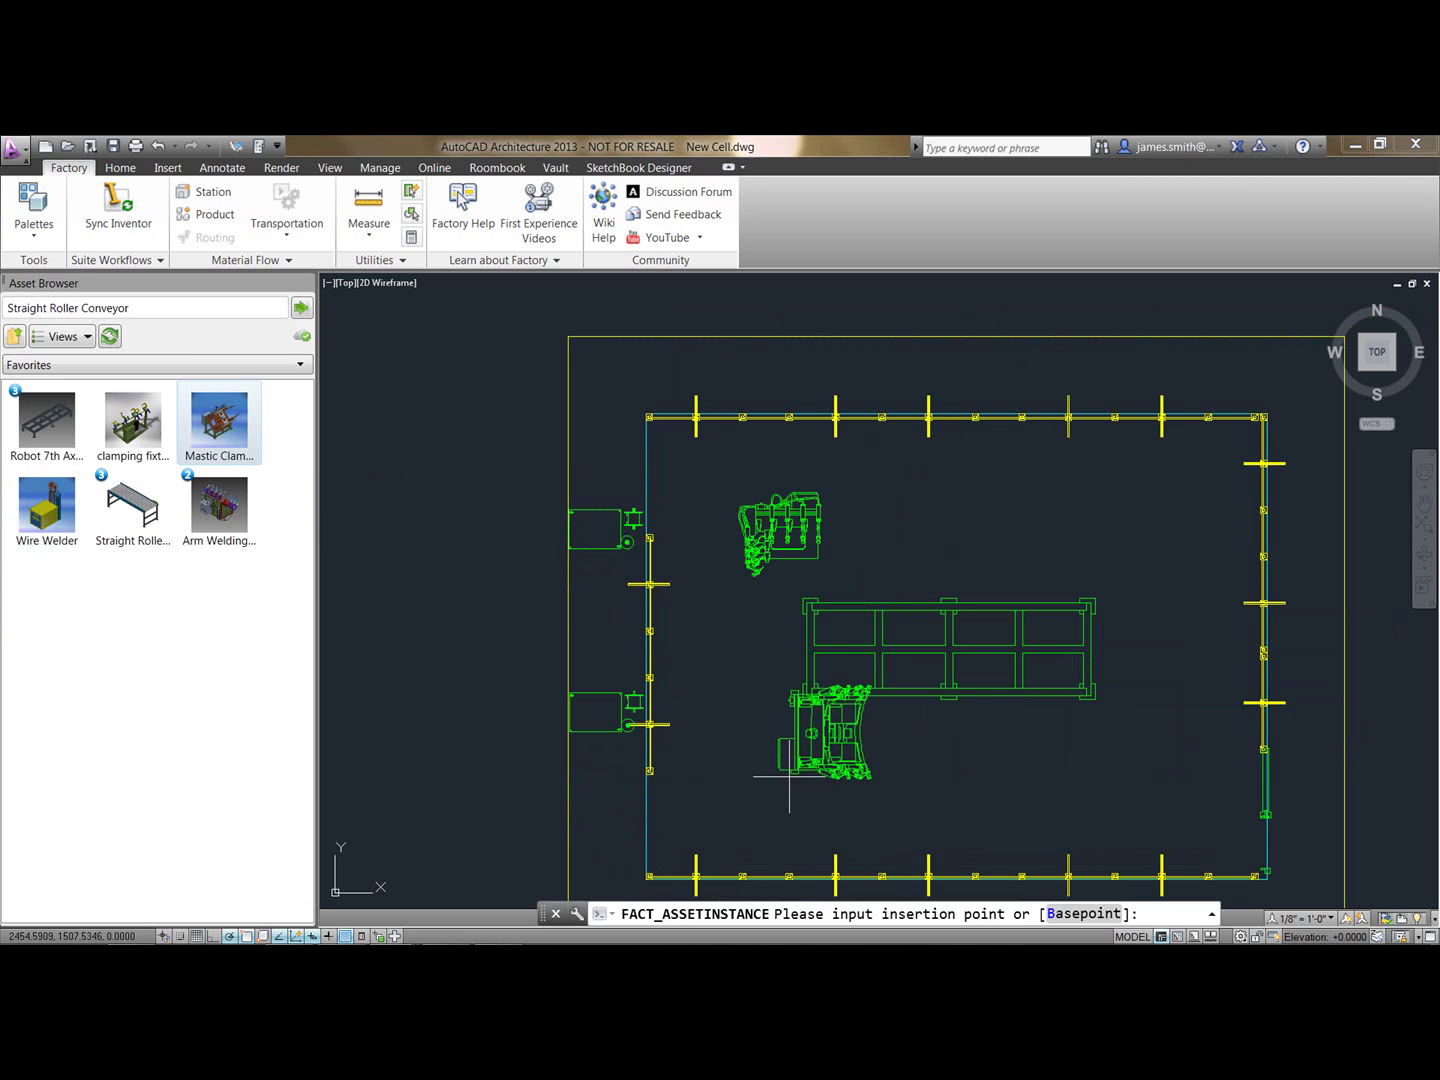
left_click(778, 825)
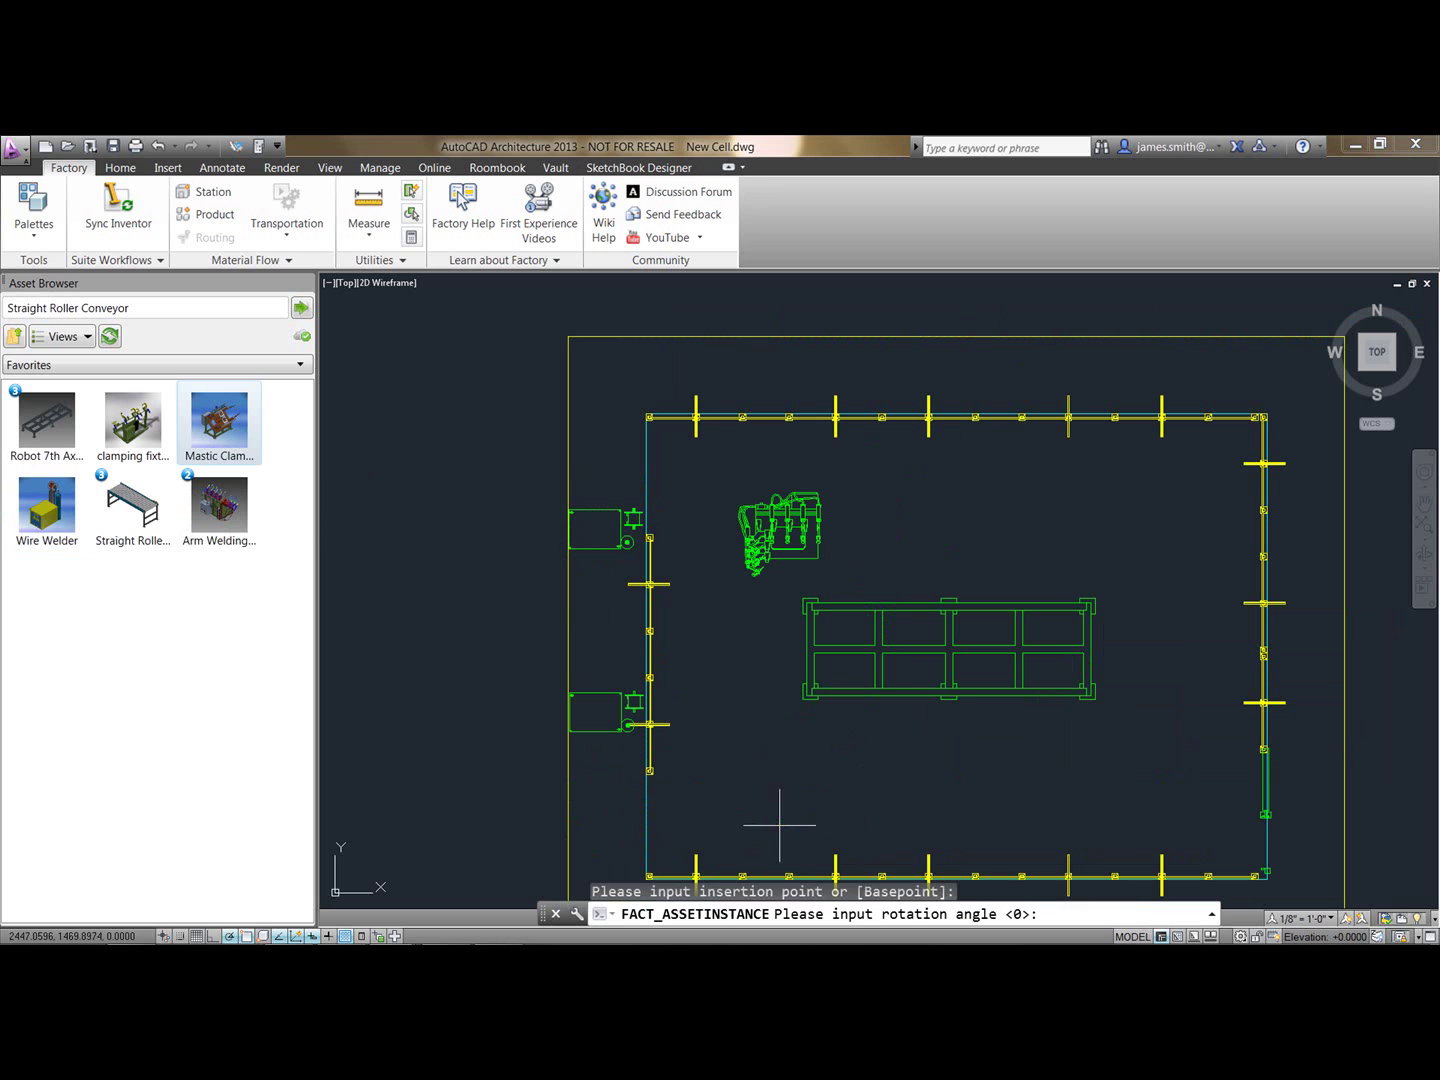
left_click(788, 765)
key("Escape")
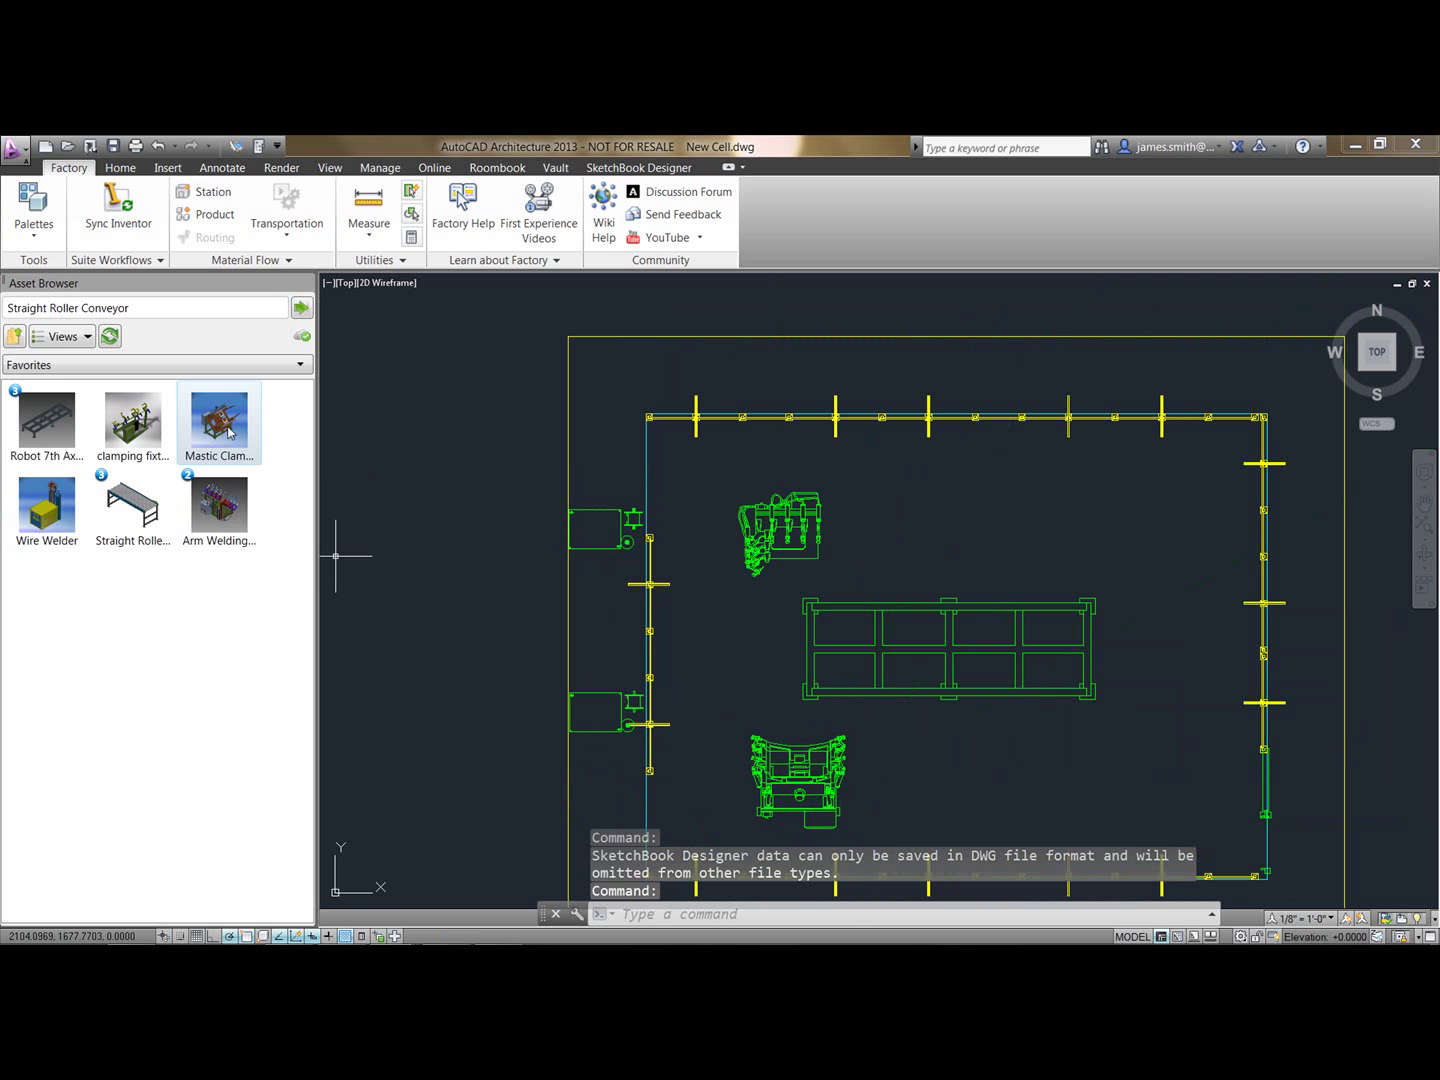
- Insert a second Mastic Clamping Fixture below the track's right end, level with the first and in the same orientation
left_click_drag(1122, 815, 1091, 788)
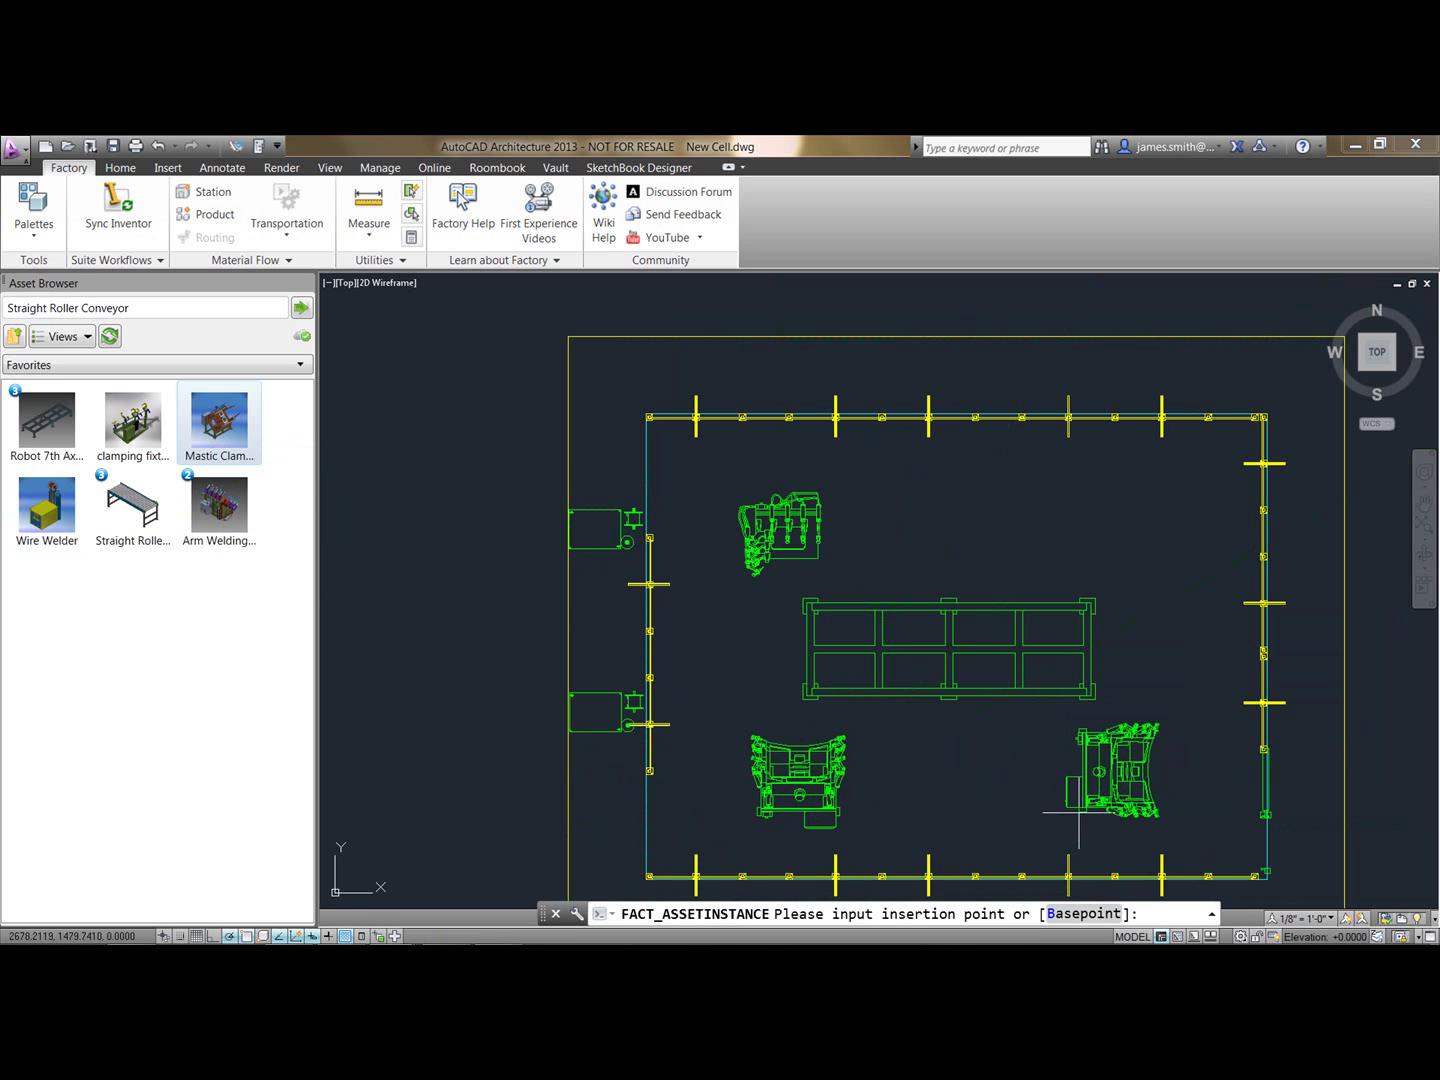
left_click(1074, 820)
key("Return")
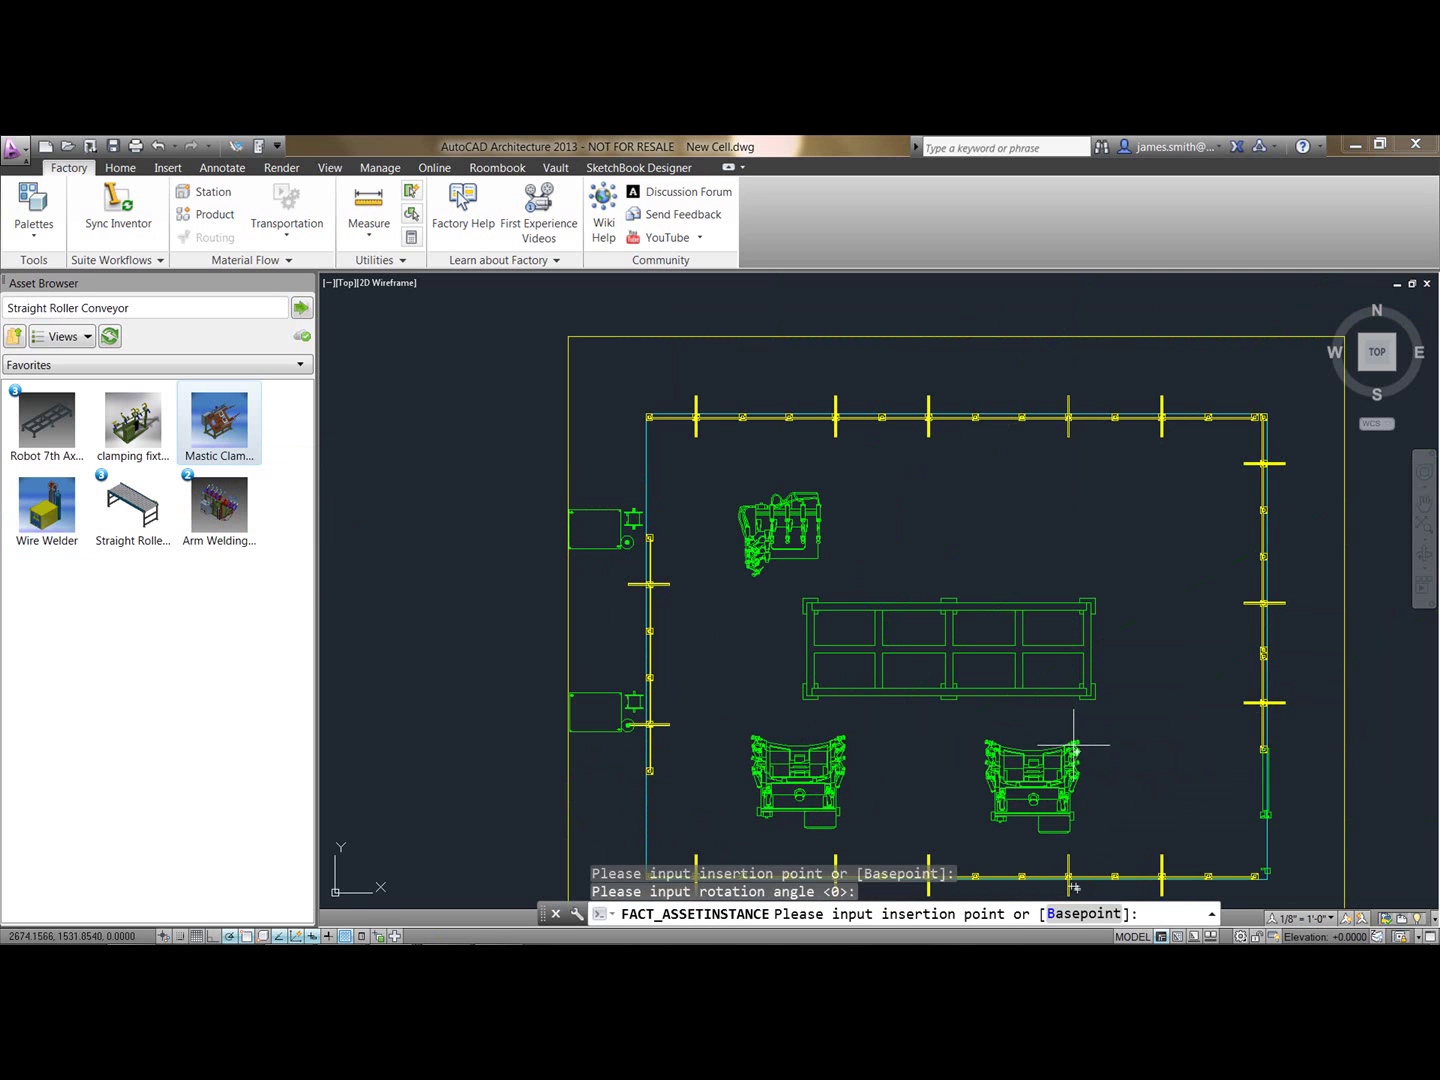
key("Escape")
key("ctrl+s")
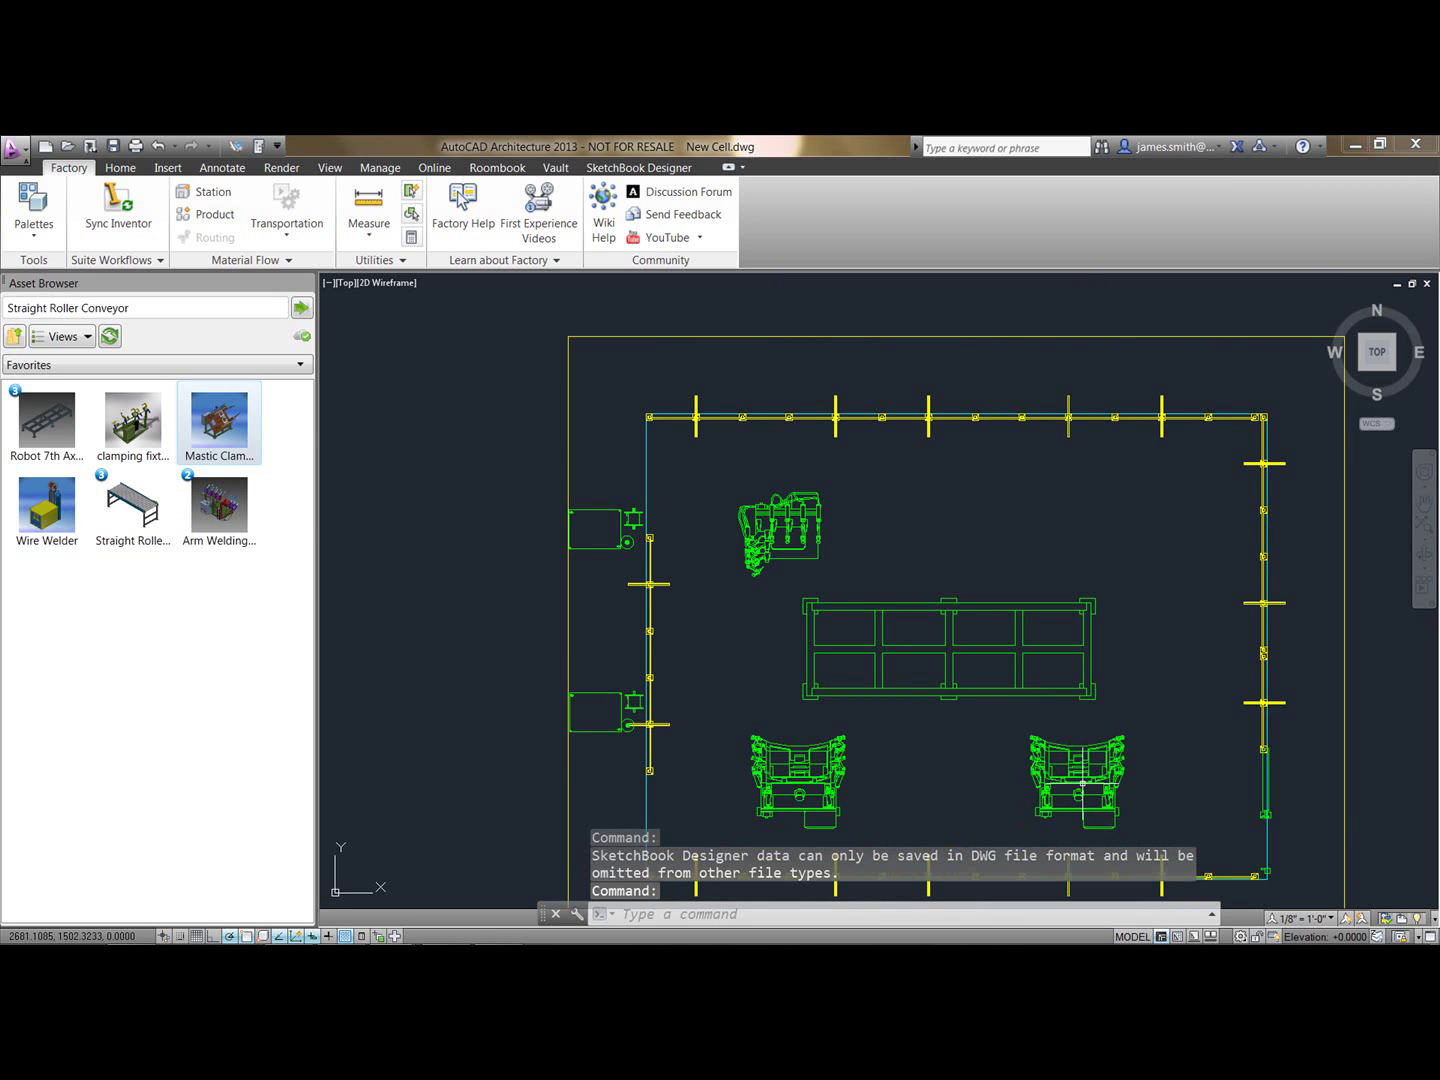
- Insert the clamping fixture between the track's right end and the right fence, with its long side running vertically
mouse_move(128, 433)
left_click_drag(836, 517, 1164, 645)
left_click(1177, 655)
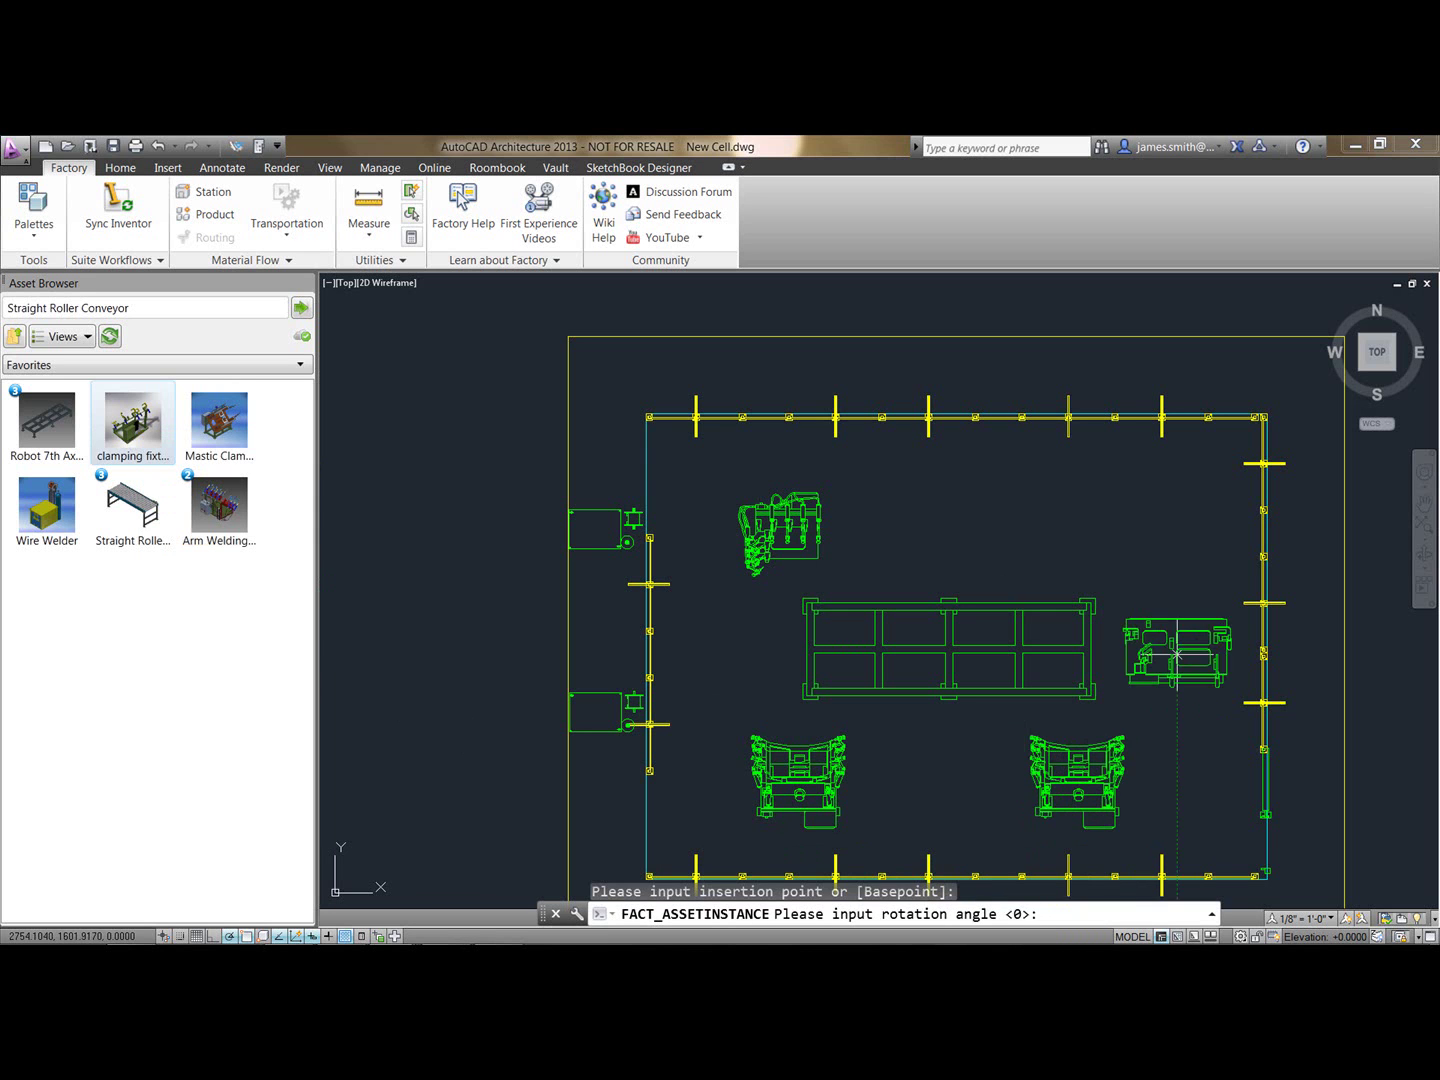
left_click(1220, 661)
key("Escape")
- Insert a second Arm Welding Clamp - 48 near the track's upper right end, in the same orientation as the existing one
mouse_move(220, 531)
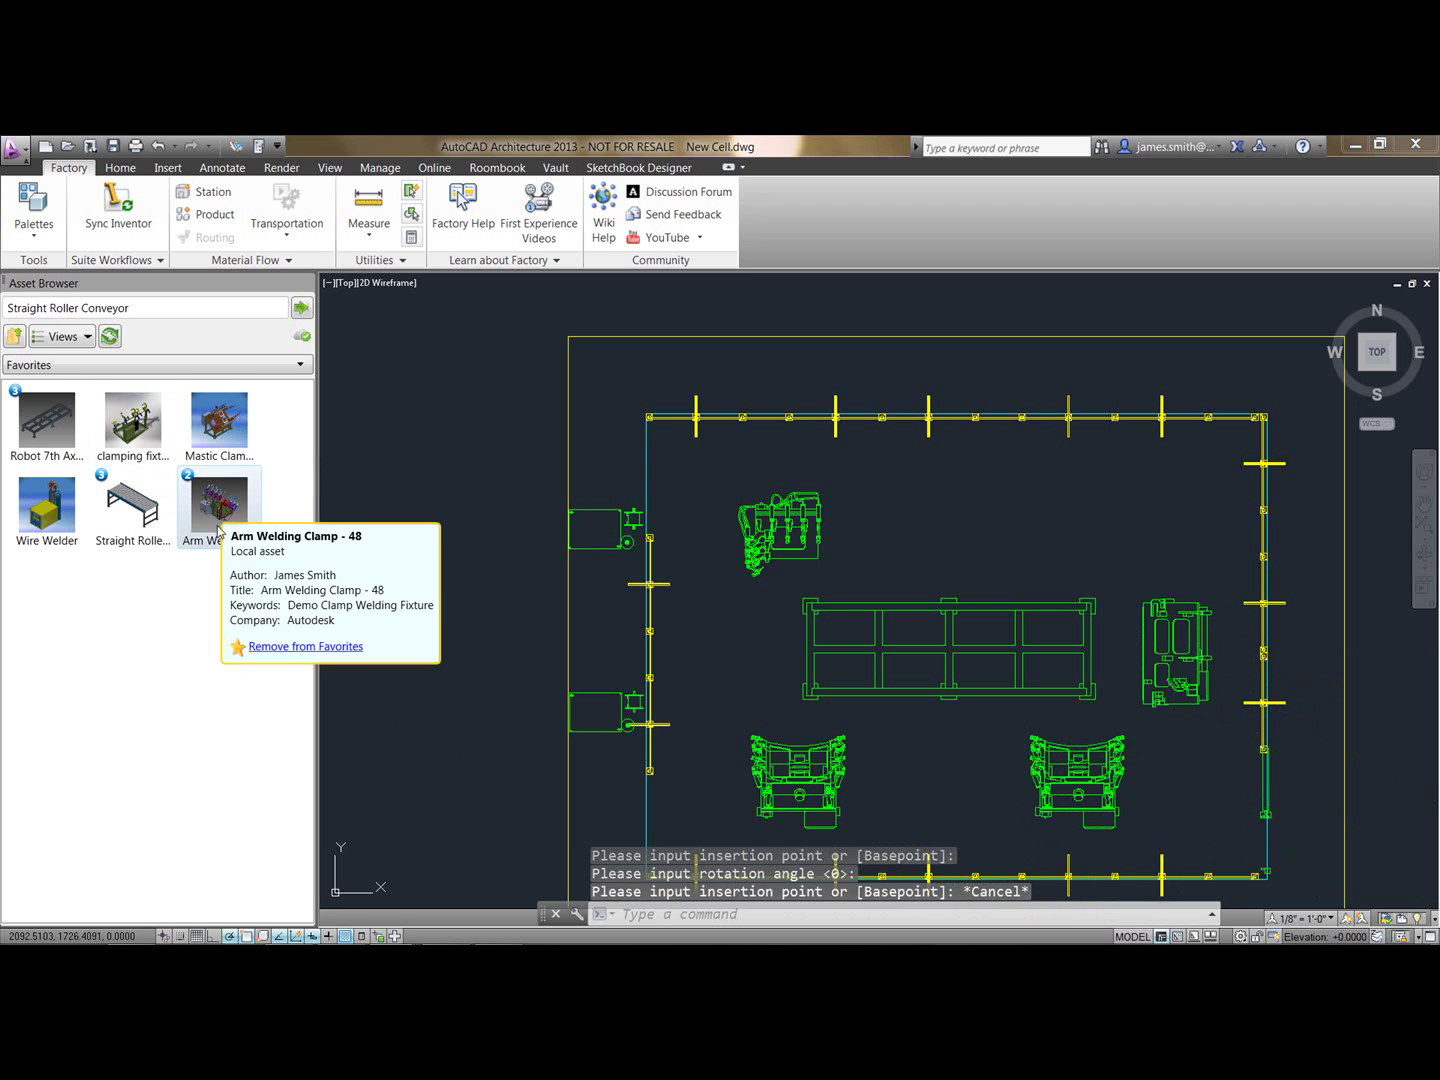
left_click_drag(857, 572, 1050, 548)
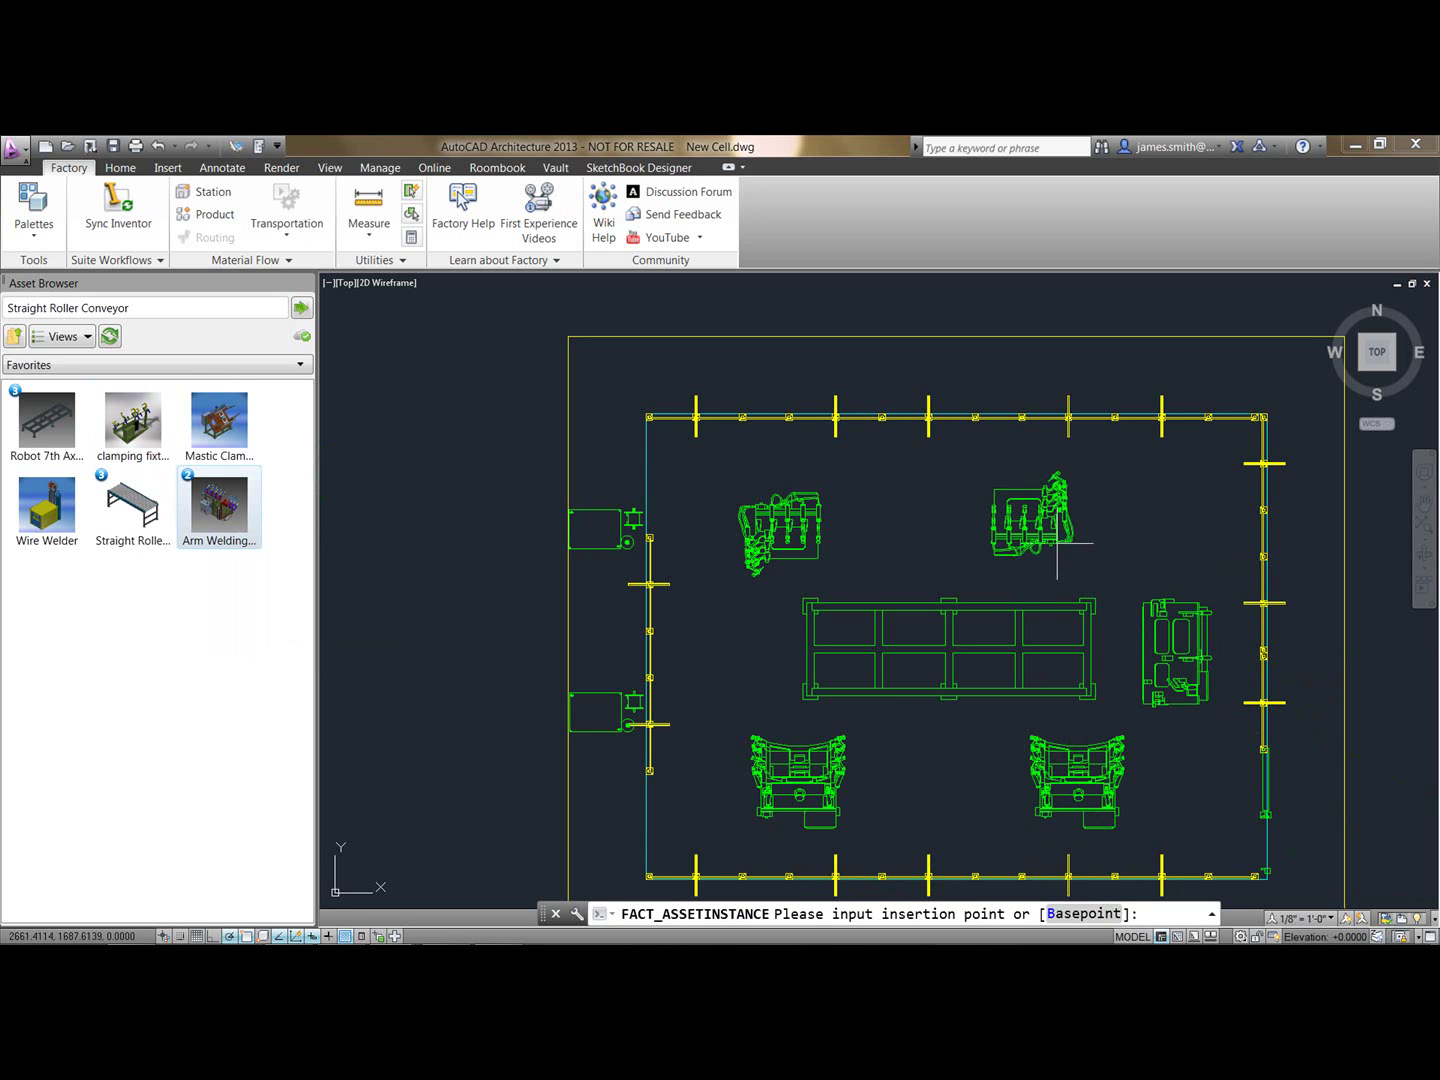
left_click(1062, 522)
left_click(1006, 544)
key("Escape")
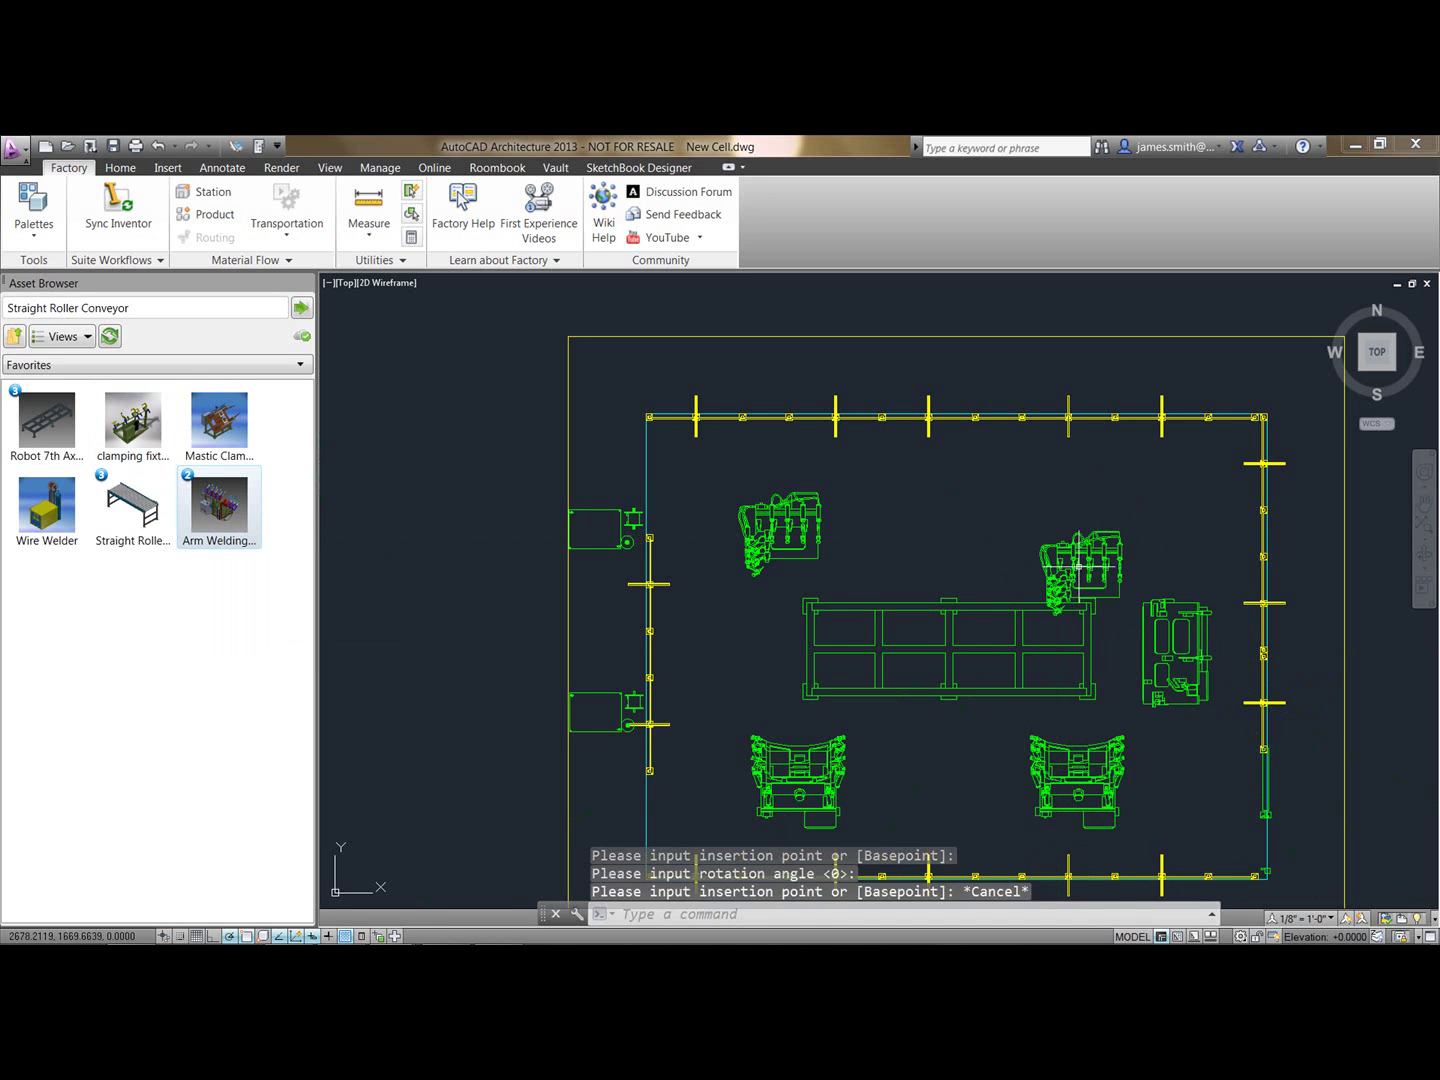
- Move the second arm welding clamp up and slightly left, clear of the track and level with the first clamp
left_click(1081, 563)
left_click_drag(1083, 563, 1067, 525)
key("Escape")
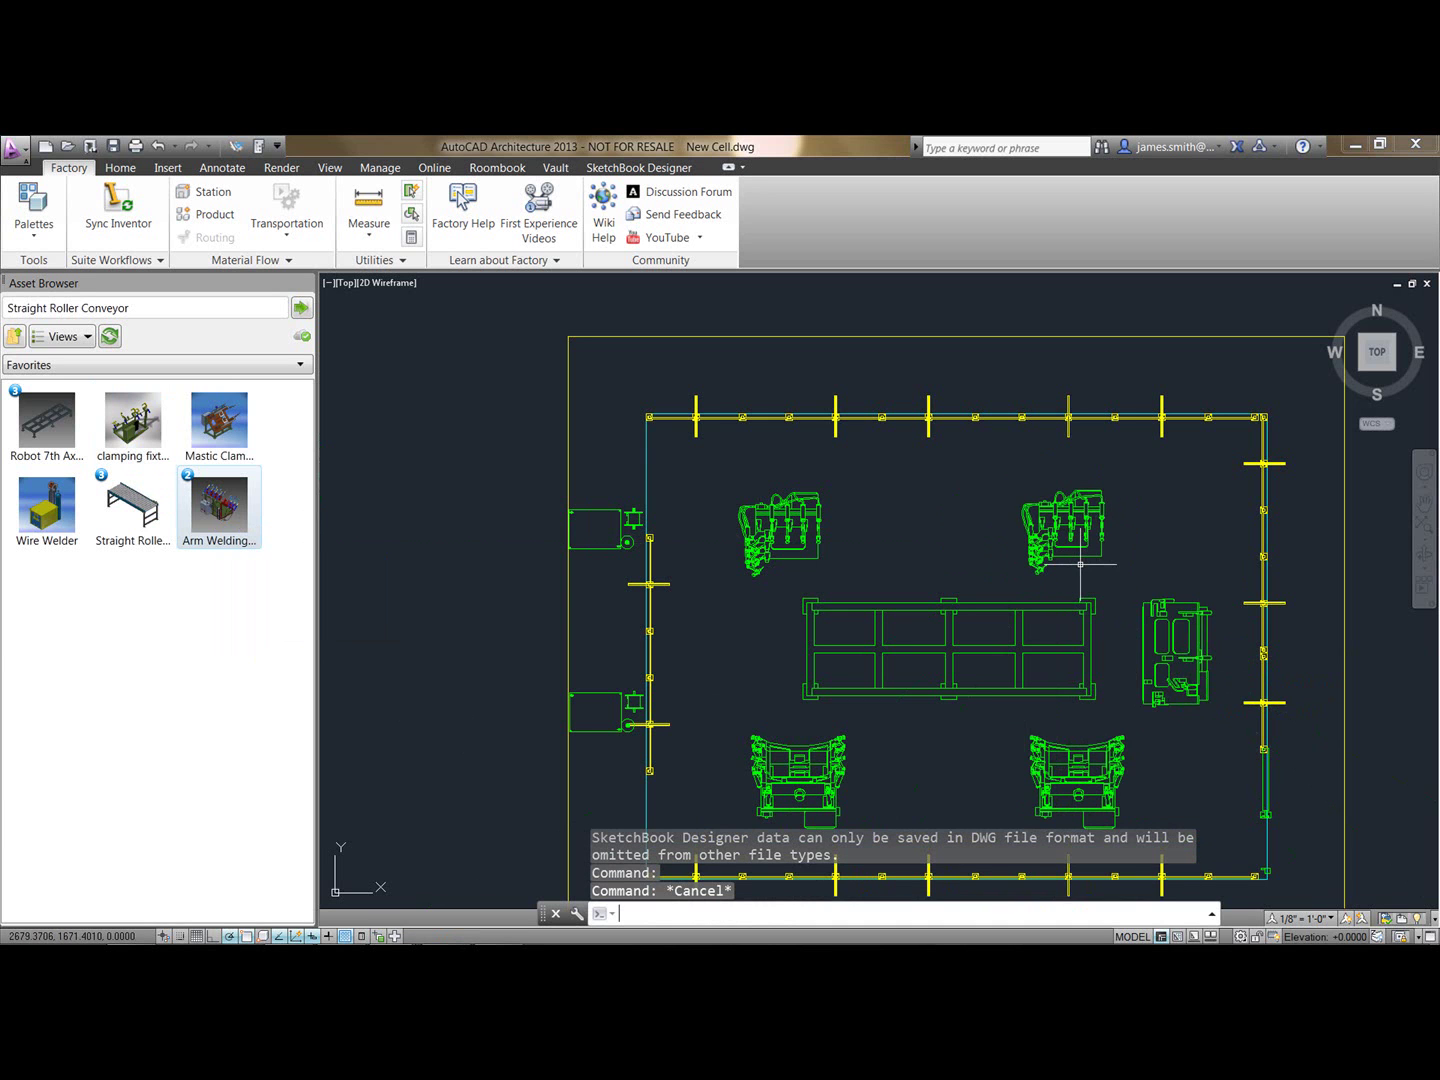
- Insert a horizontal Straight Roller Conveyor through the left fence's upper opening, just above the upper wire welder, at a rotation of 0°
mouse_move(131, 516)
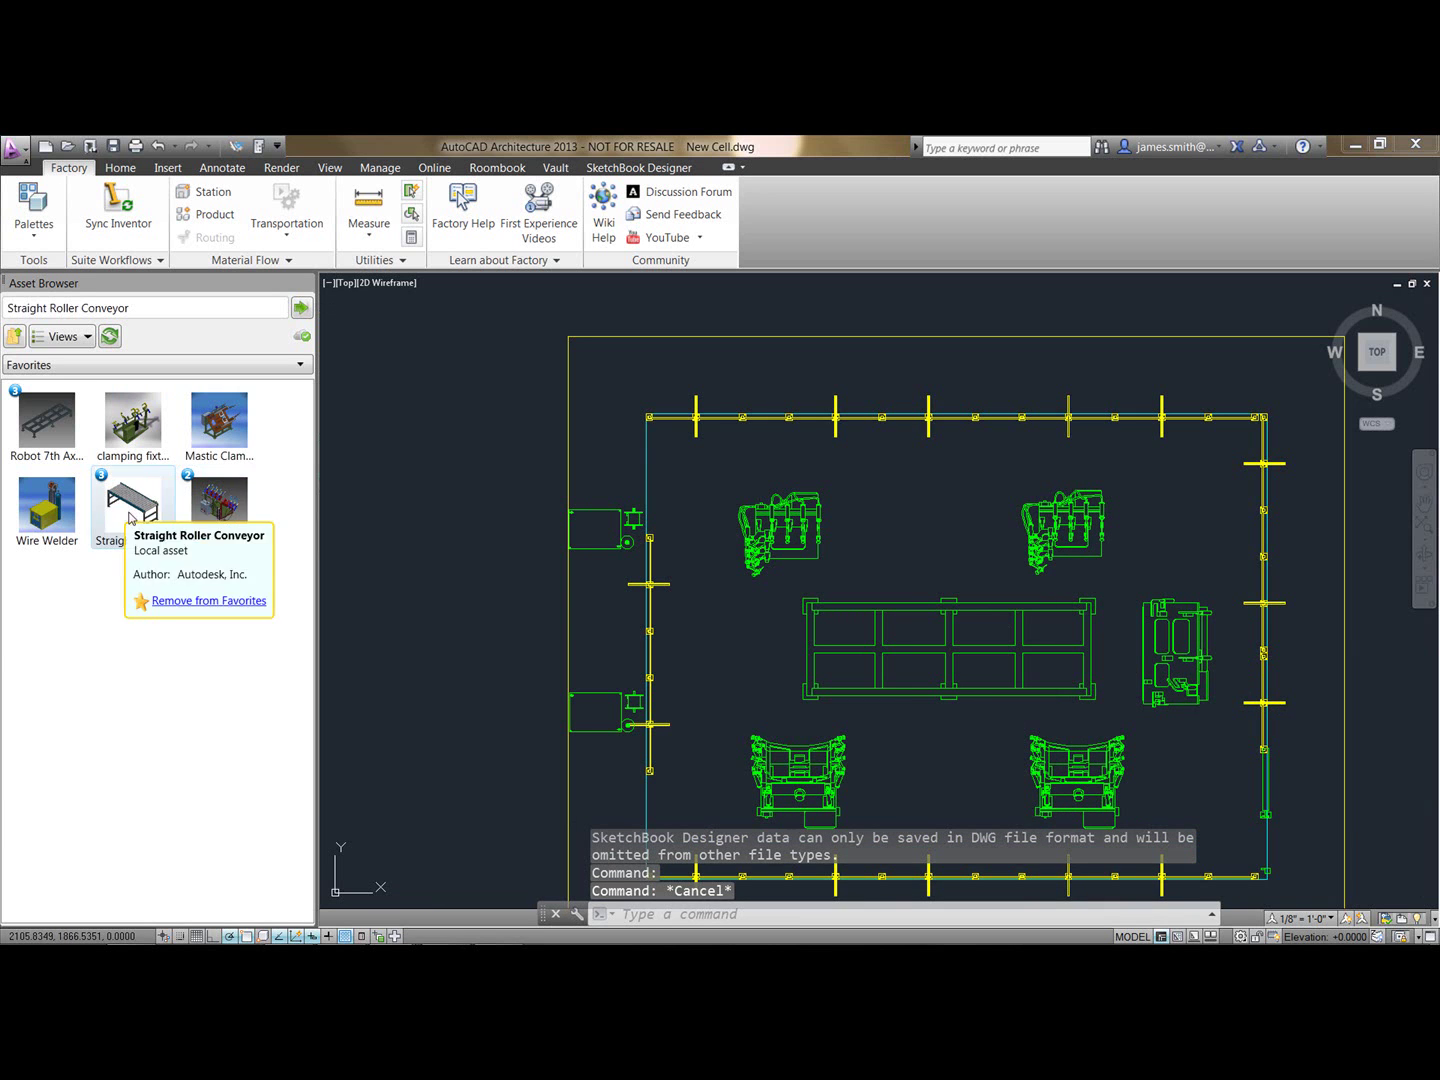
left_click_drag(297, 513, 628, 490)
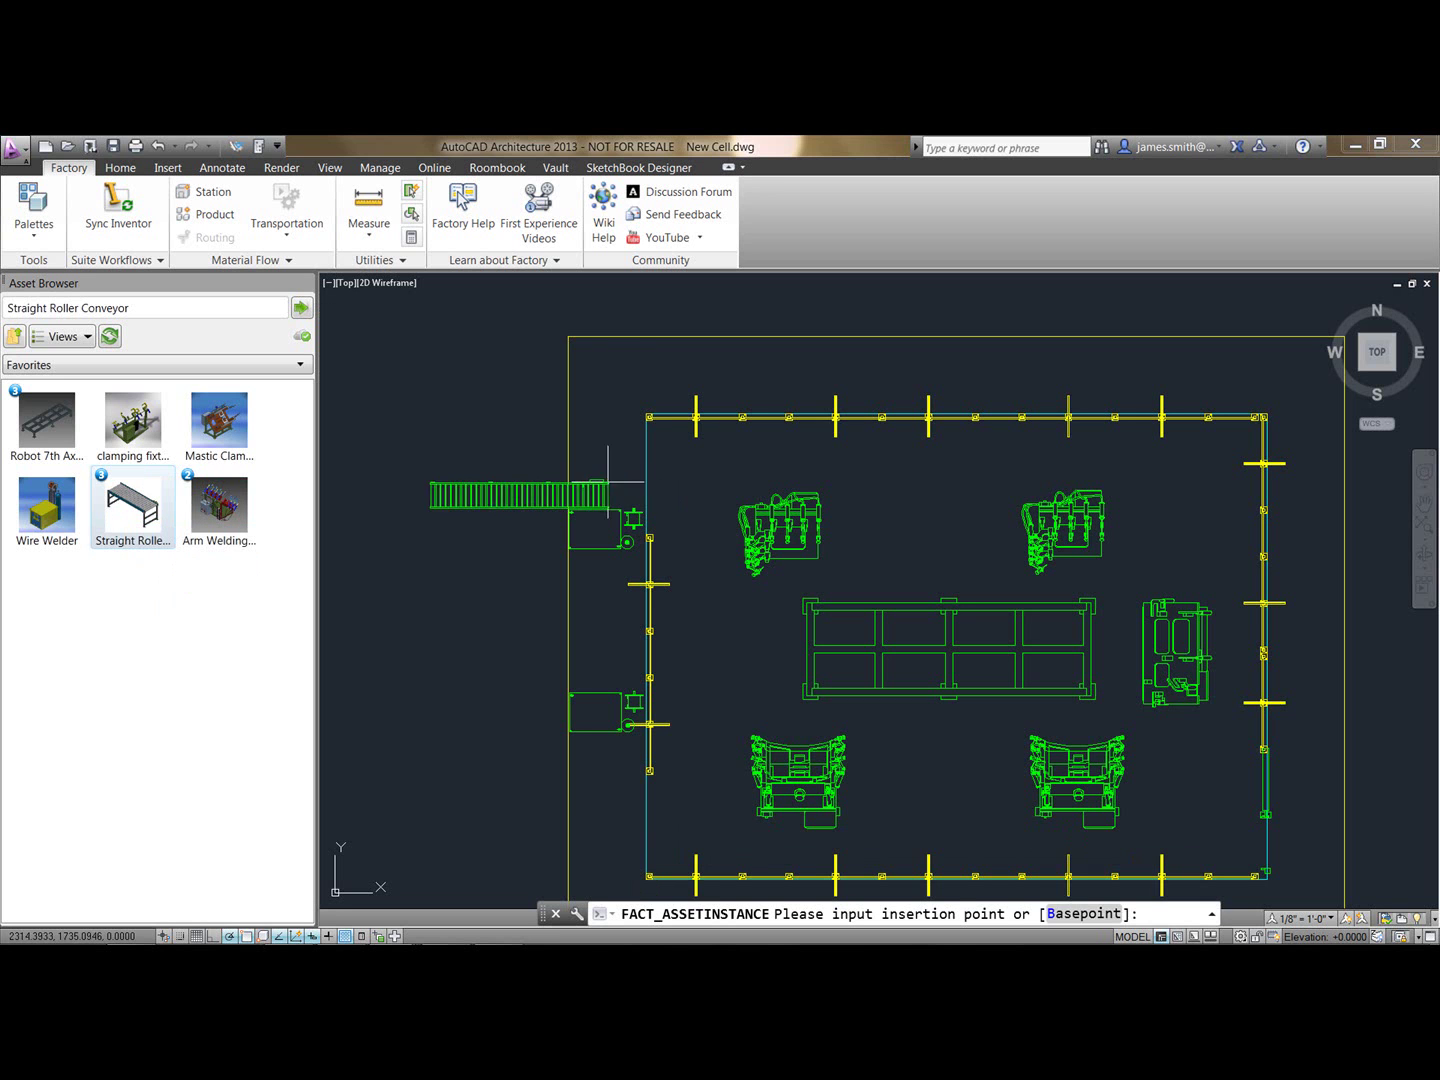
left_click(671, 466)
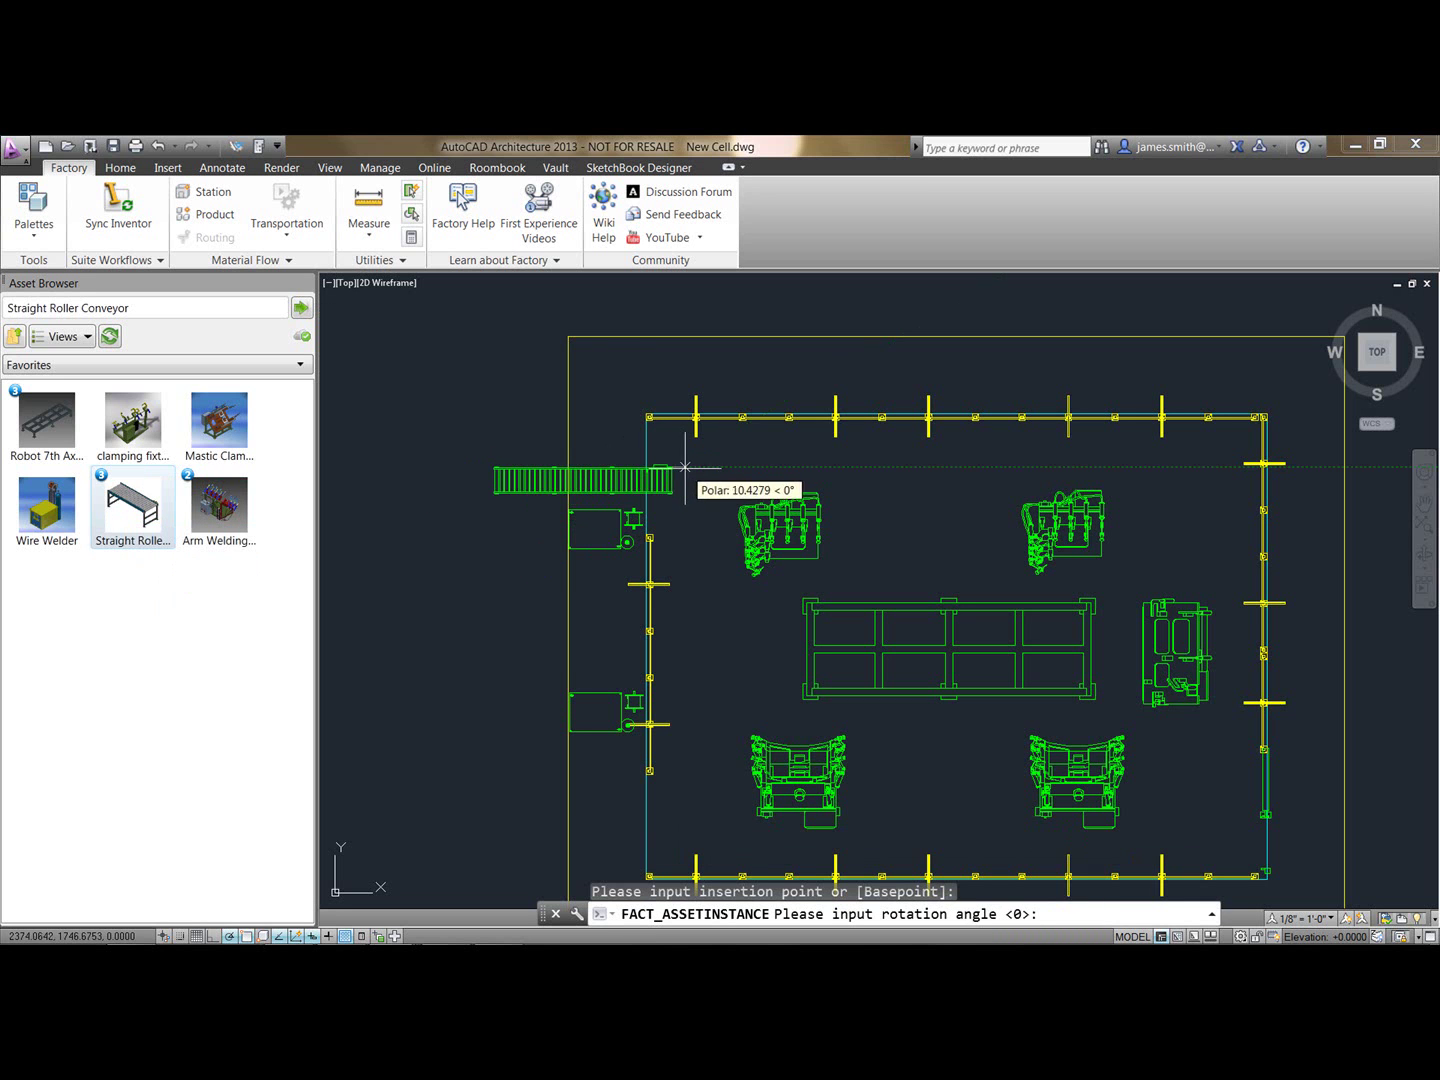
left_click(685, 467)
key("Escape")
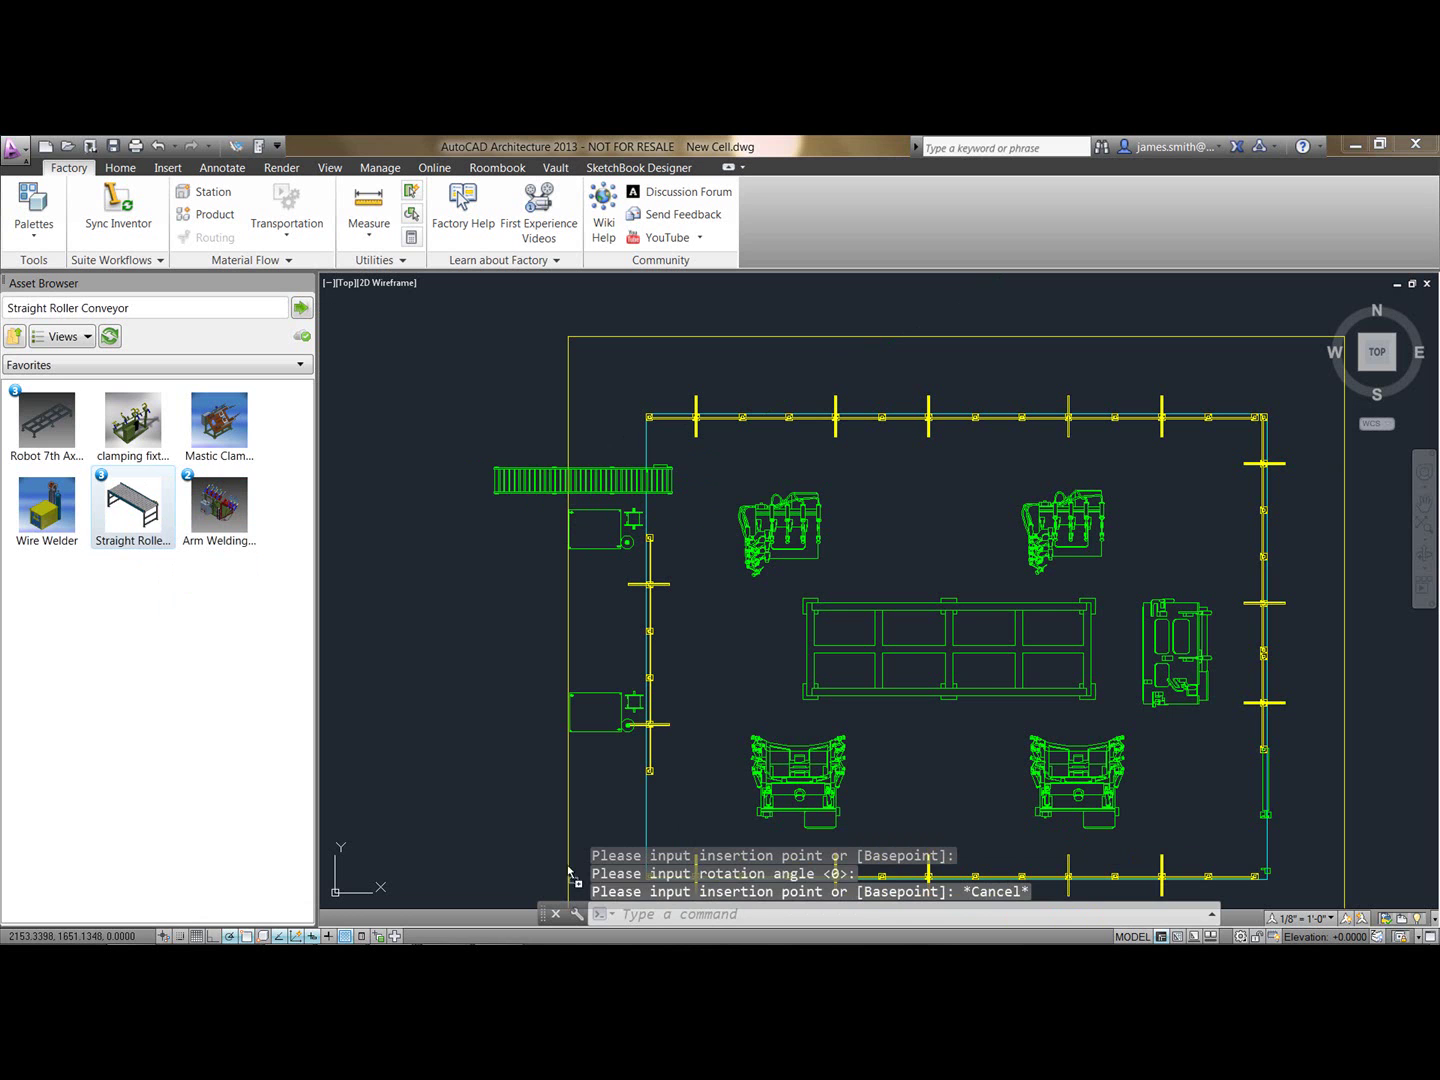
- Insert a second horizontal Straight Roller Conveyor through the left fence's lower opening, aligned with the upper conveyor
left_click_drag(475, 830, 604, 823)
left_click(668, 796)
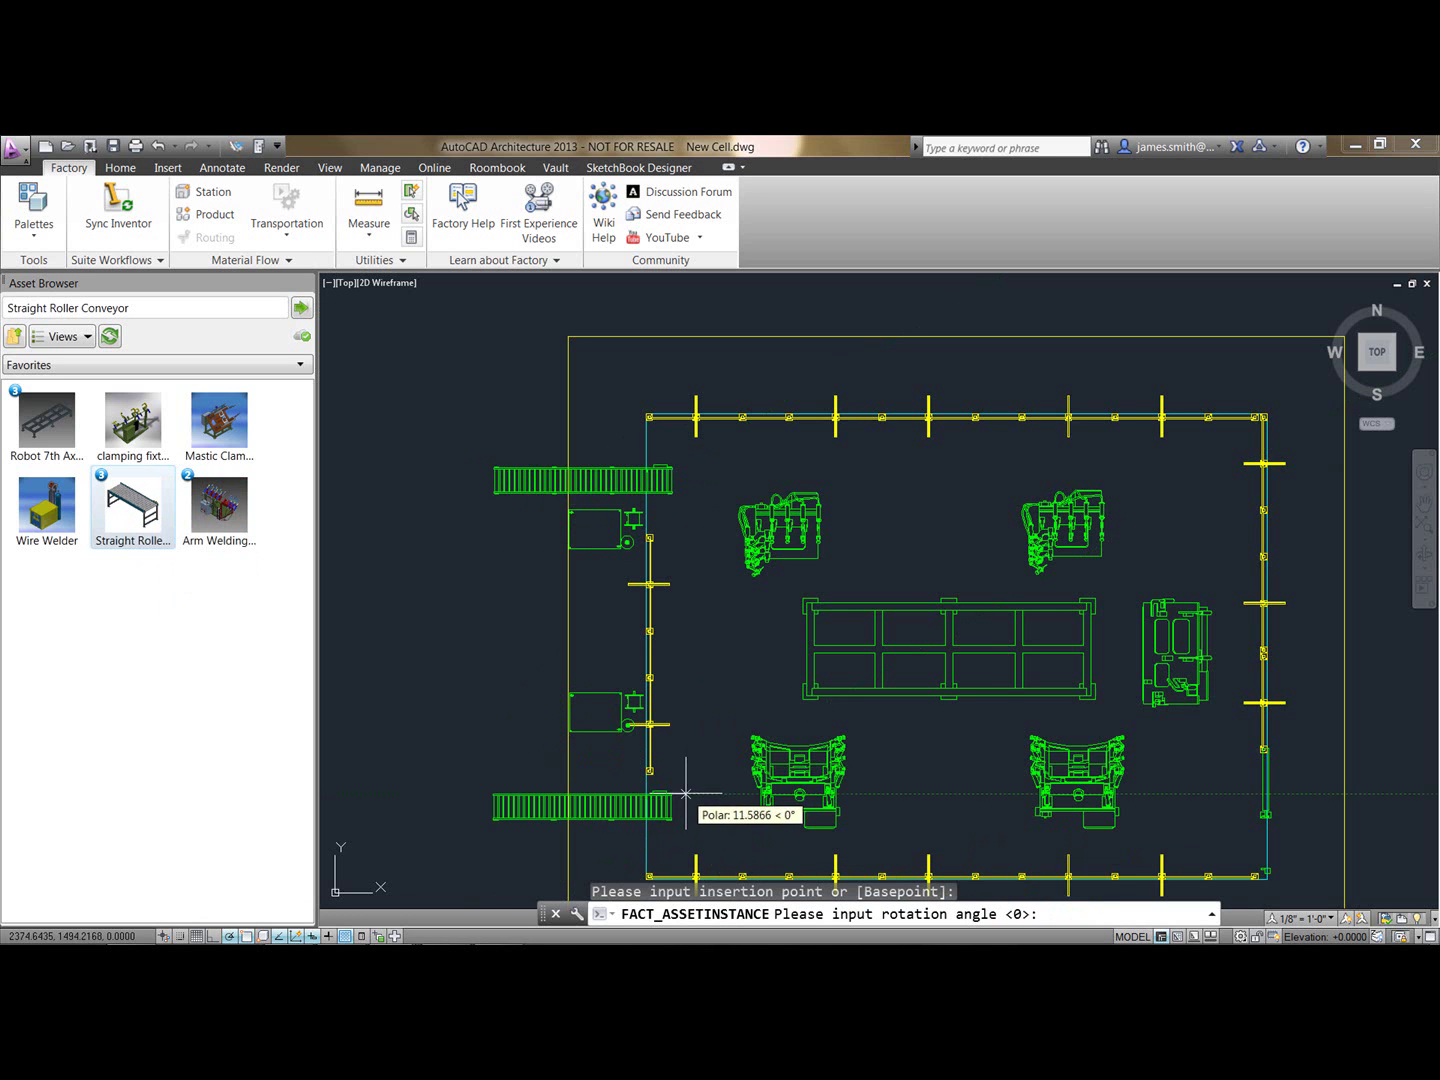
left_click(685, 794)
key("Escape")
- Sync the New Cell drawing to Inventor, accepting closure of the current document, and inspect the resulting 3D cell from several angles
scroll(658, 631, "down", 4)
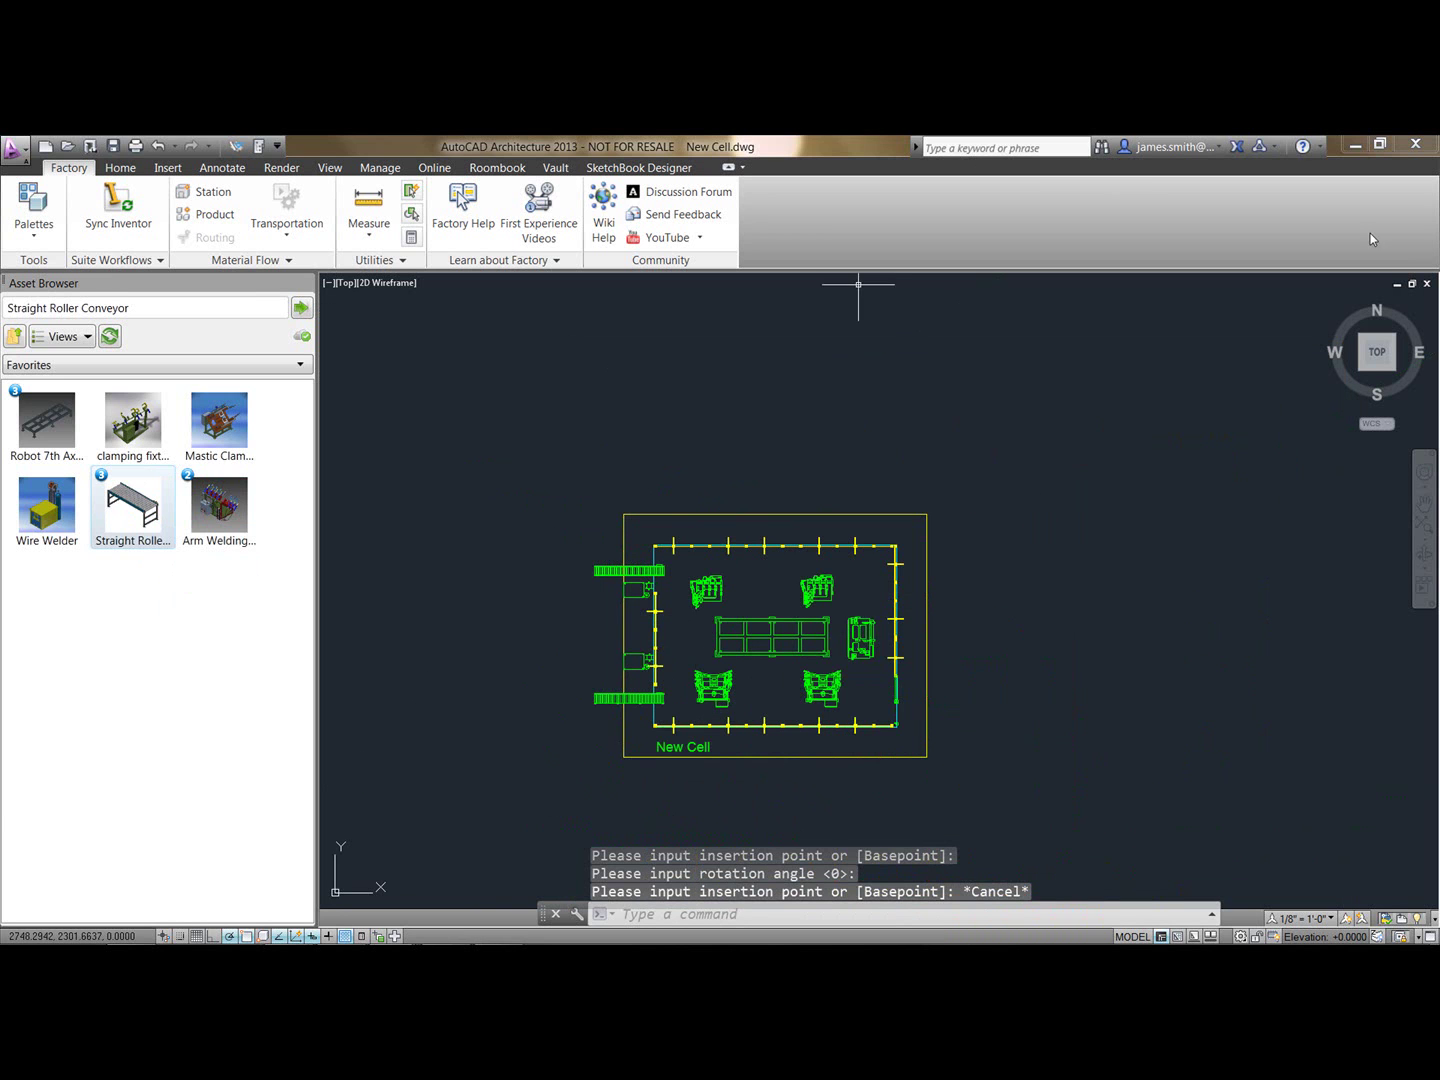
left_click(119, 224)
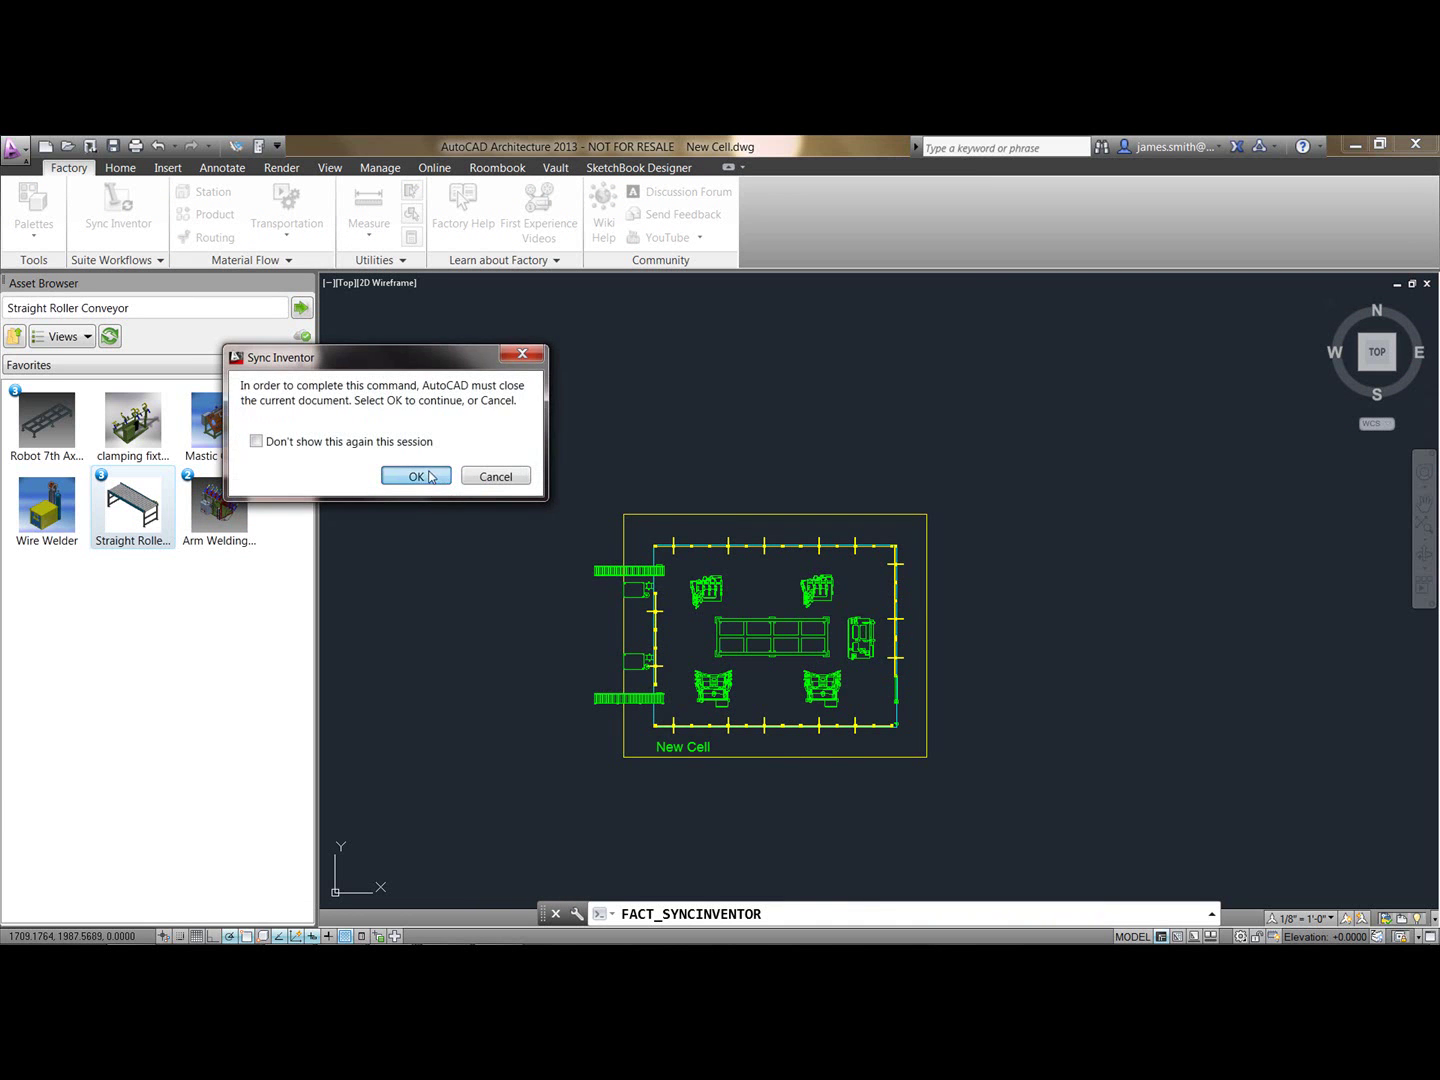
left_click(417, 476)
left_click(805, 597)
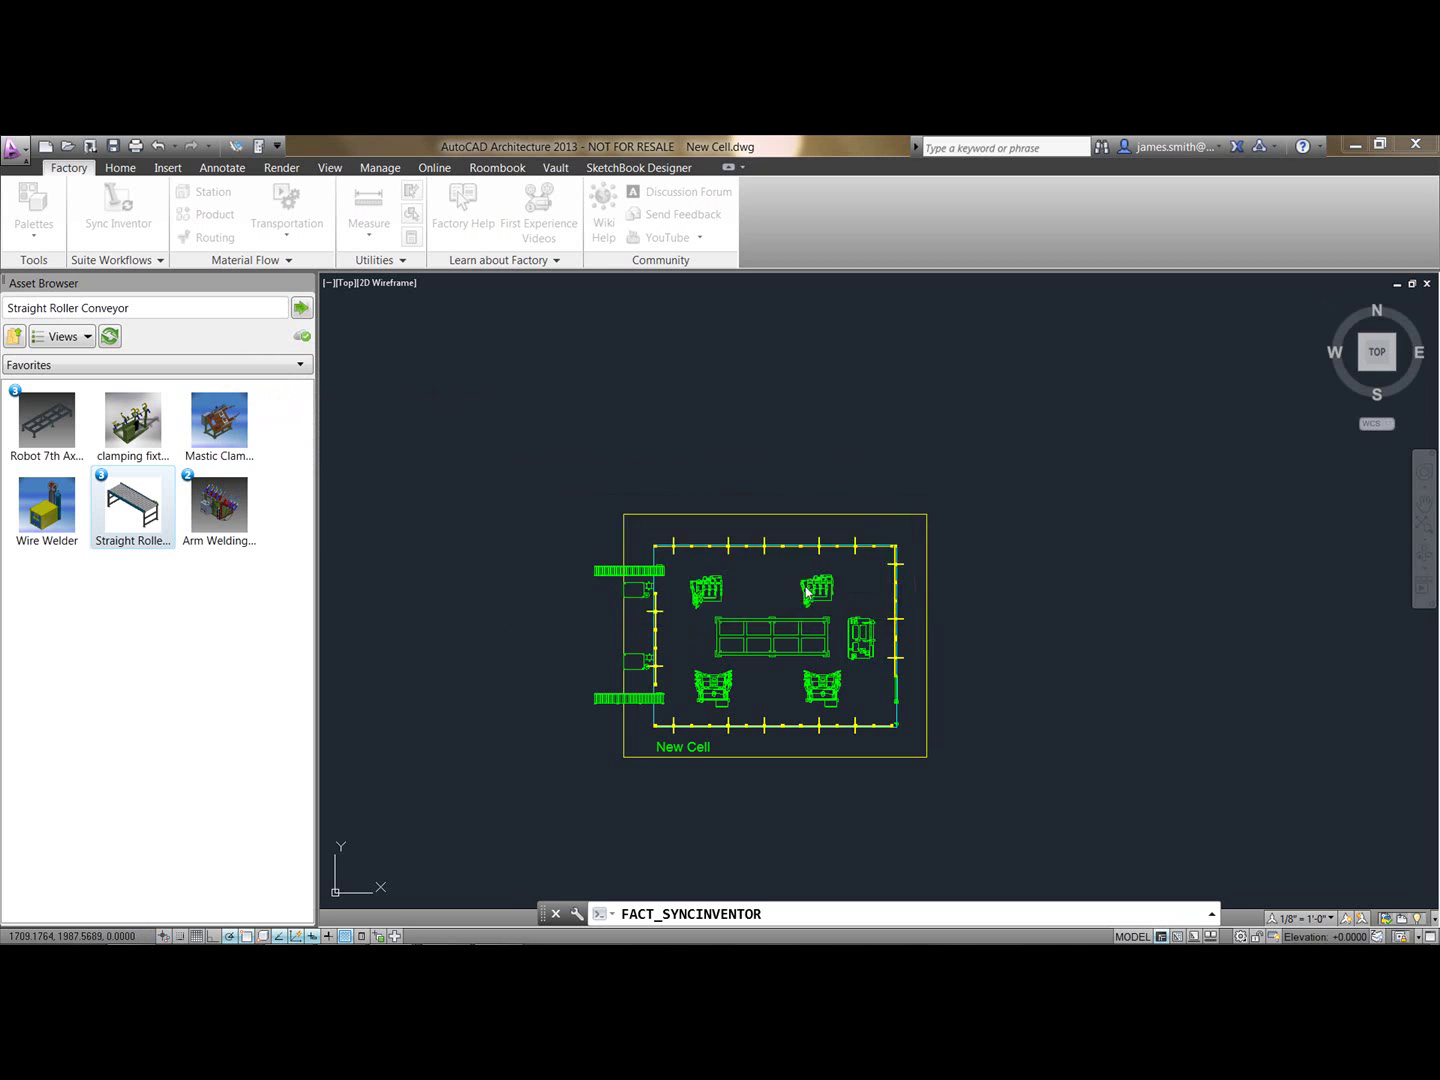
left_click(792, 599)
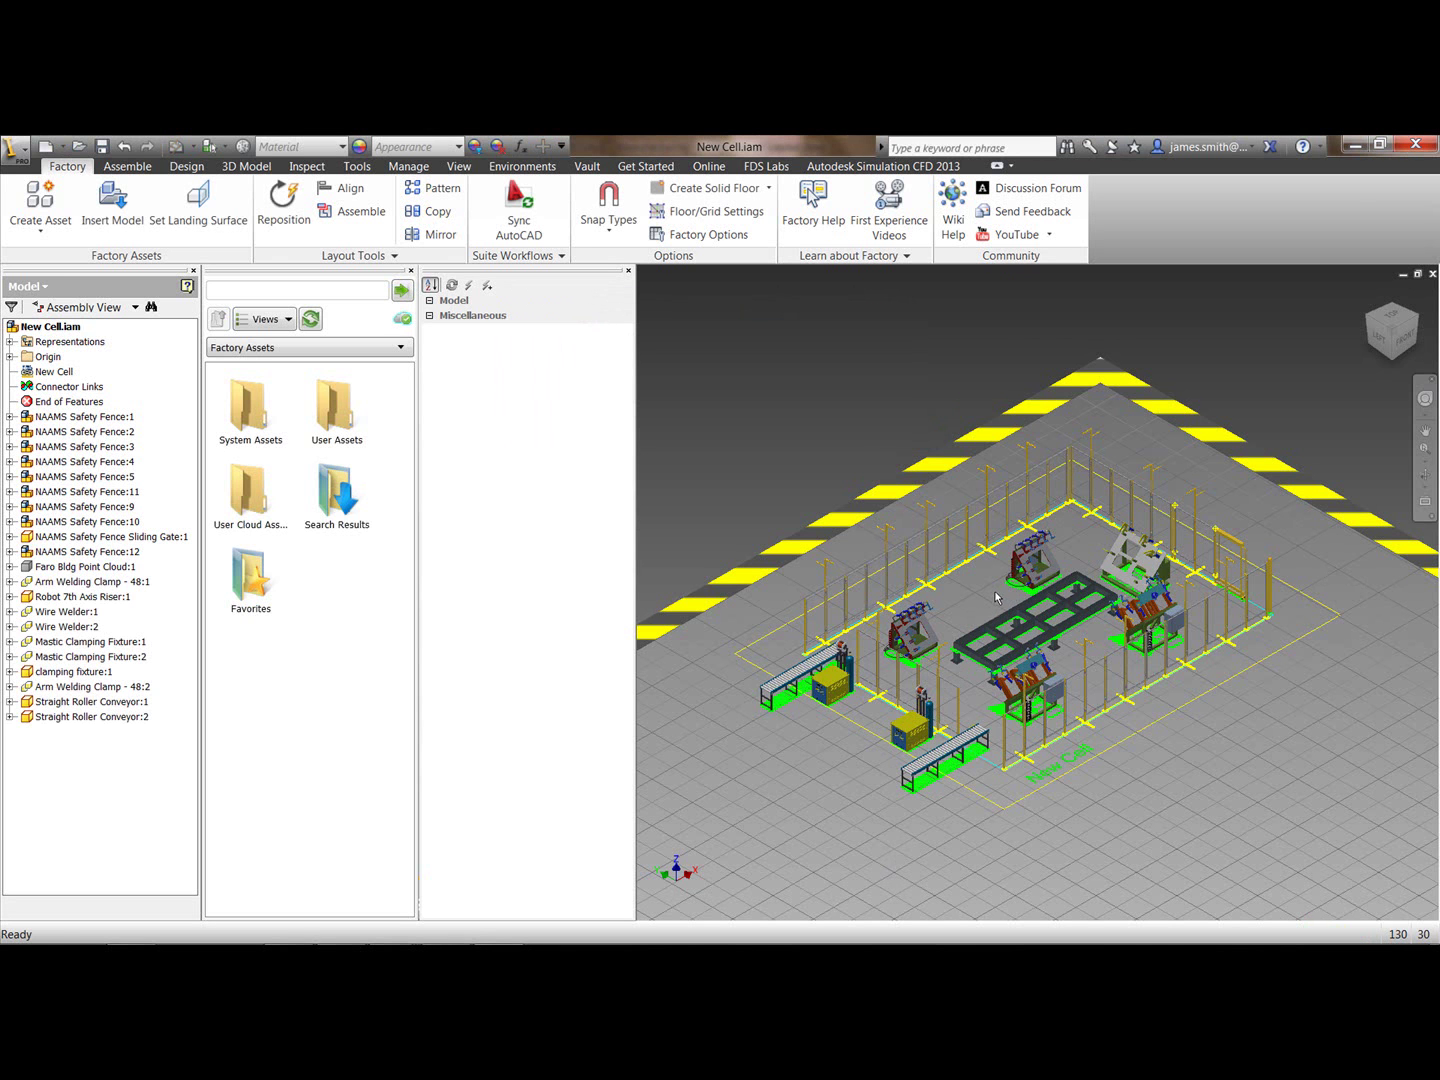
middle_click_drag(1009, 594, 1049, 646, "shift")
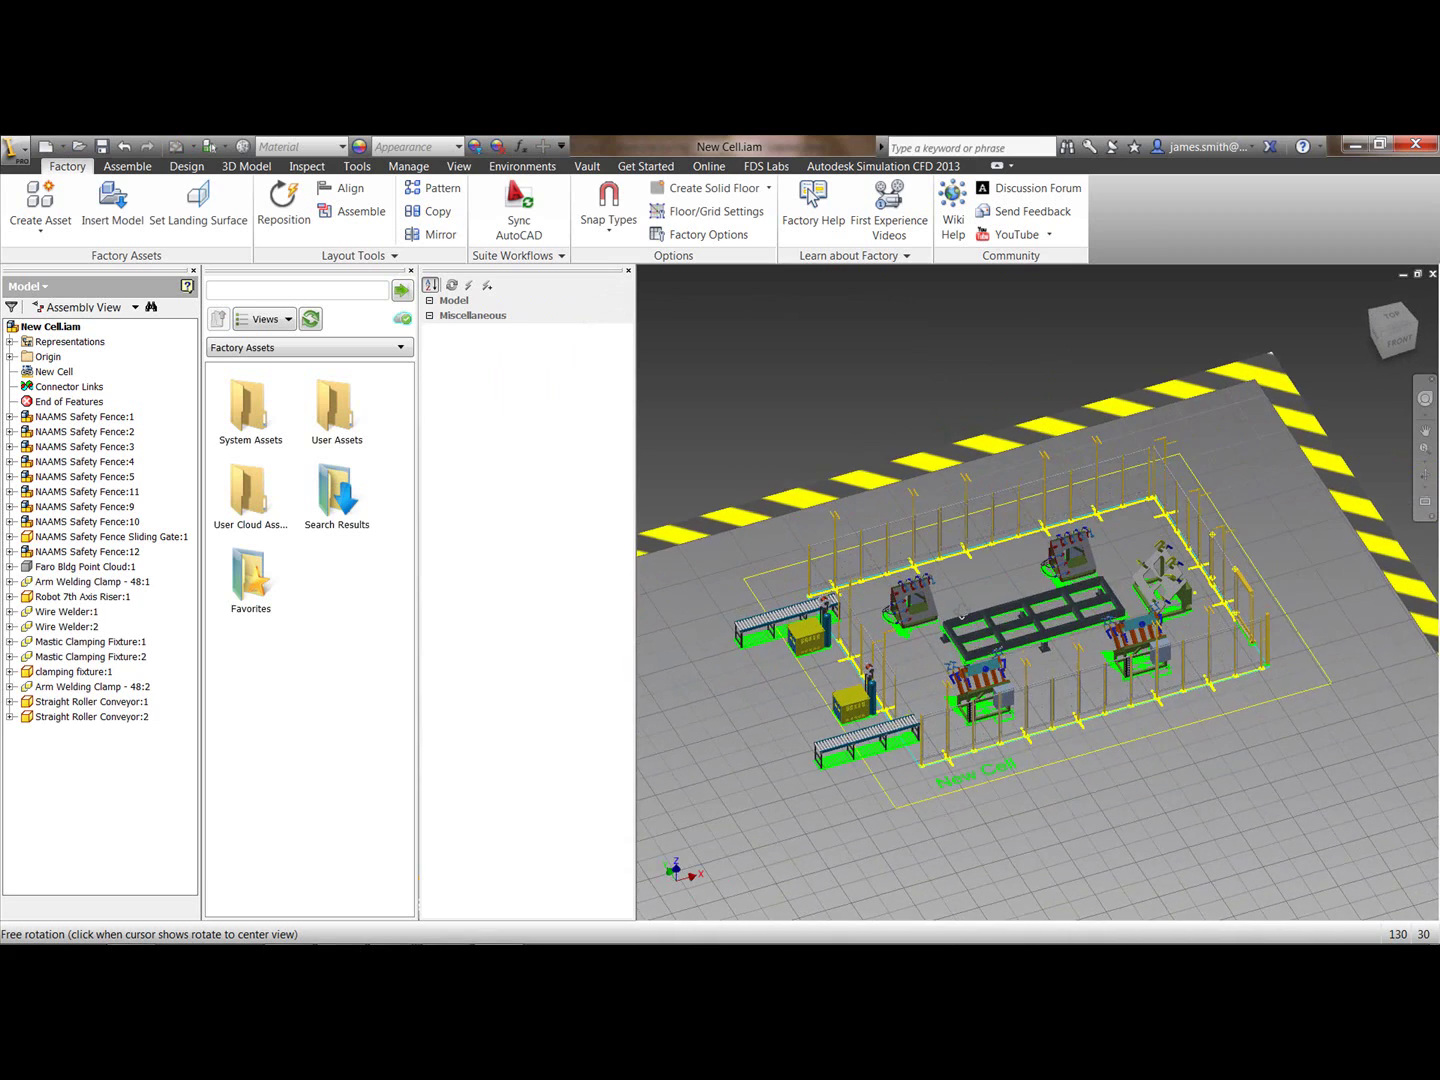
scroll(1051, 645, "up", 1)
scroll(1051, 646, "up", 1)
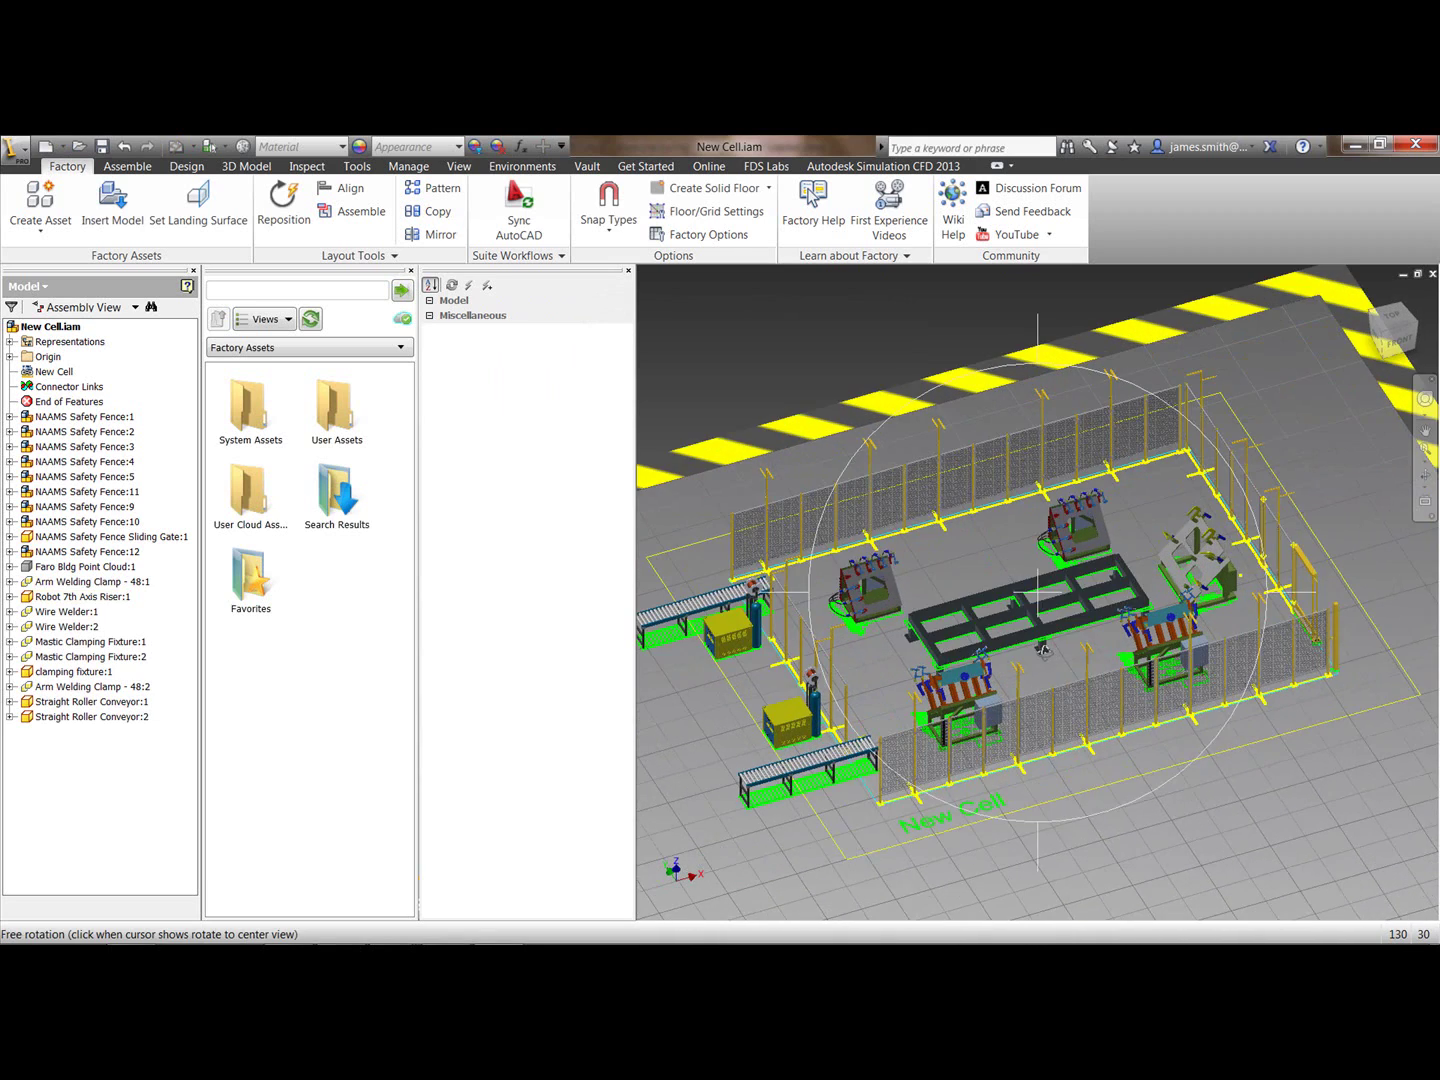
mouse_move(1055, 660)
middle_mouse_down("shift")
mouse_move(1066, 645)
mouse_move(1075, 656)
middle_mouse_up("shift")
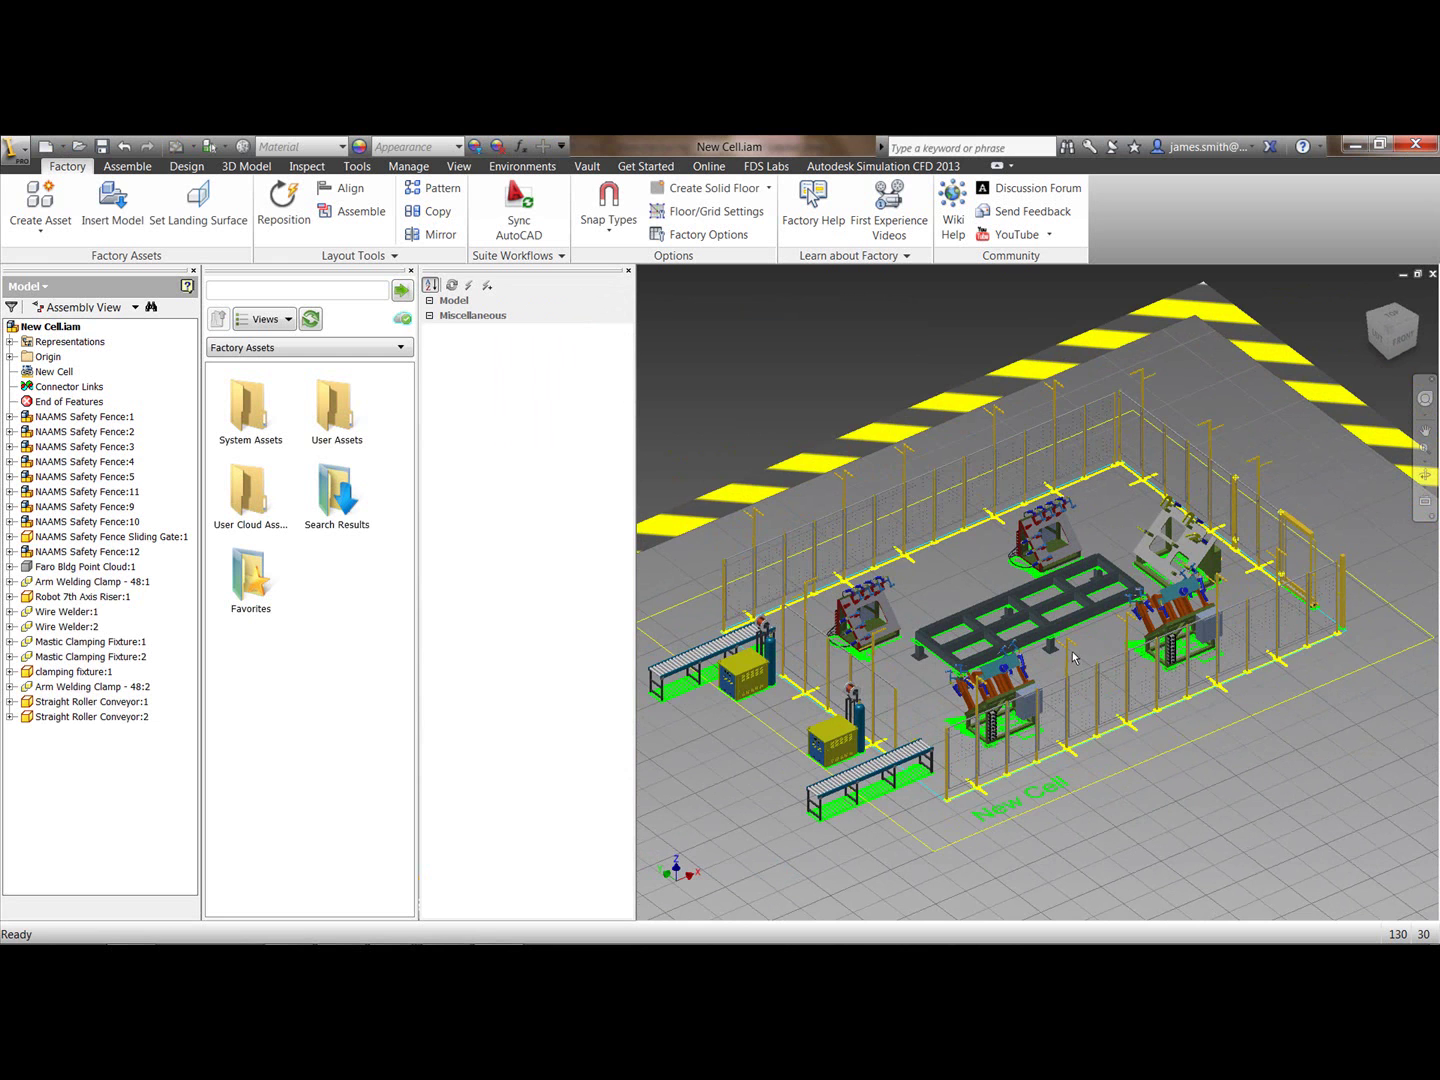
- Switch to Manufacturing Facility Overall Layout.dwg in AutoCAD Architecture, reload the changed New Cell reference and view the cell within the facility
mouse_move(486, 940)
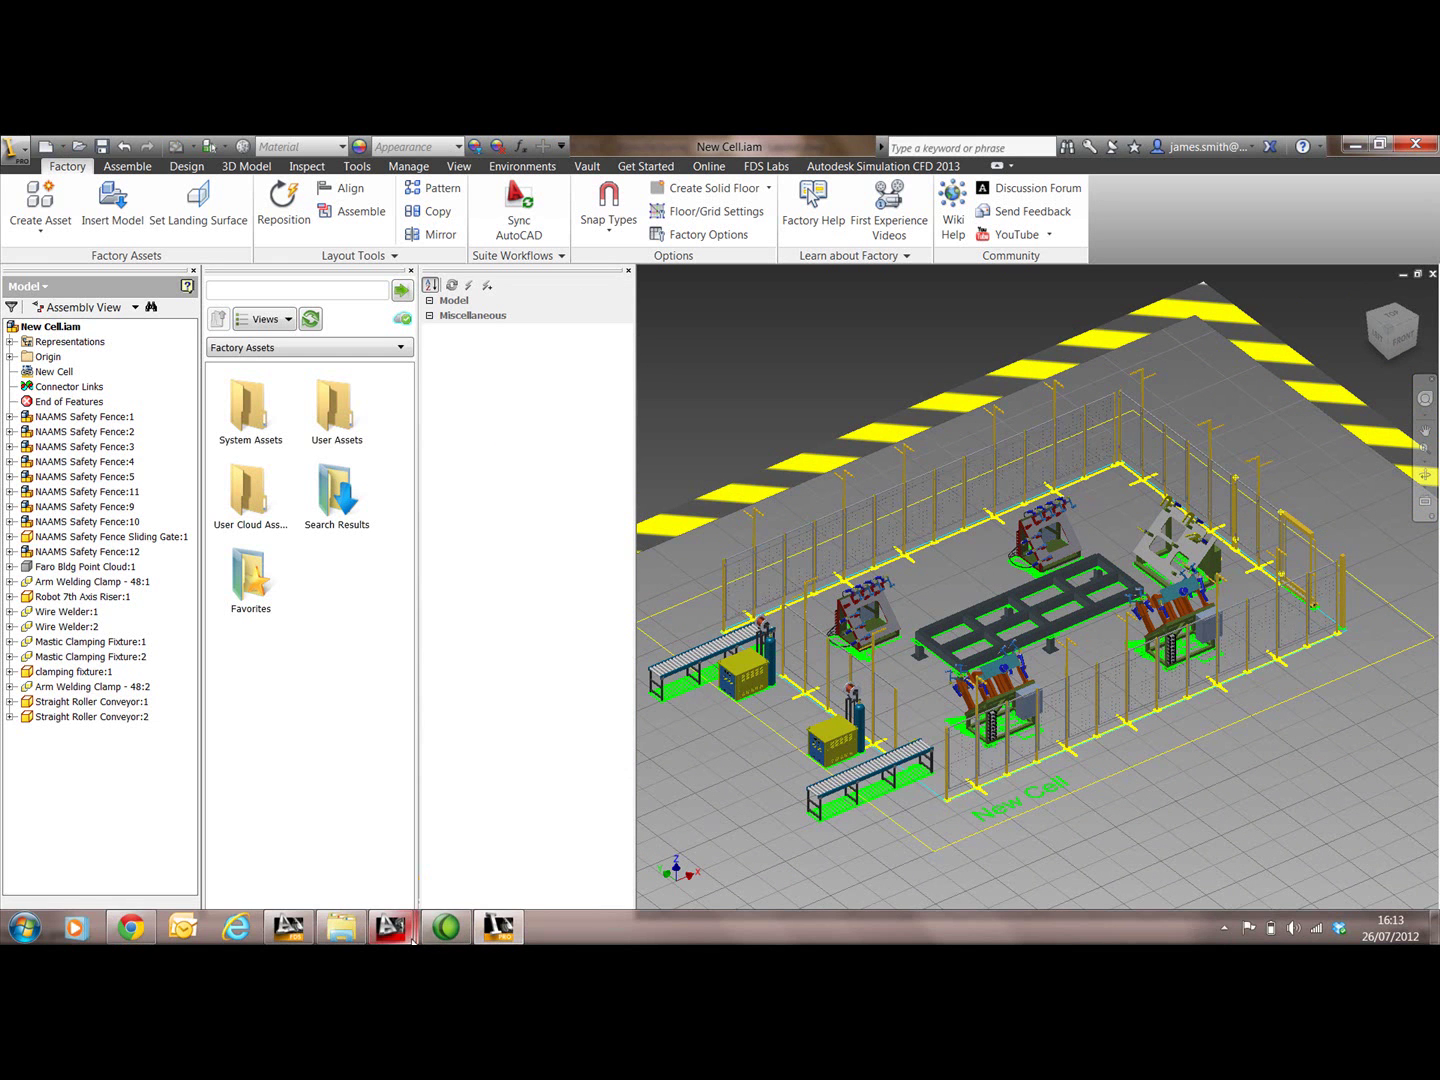
left_click(397, 941)
left_click(599, 831)
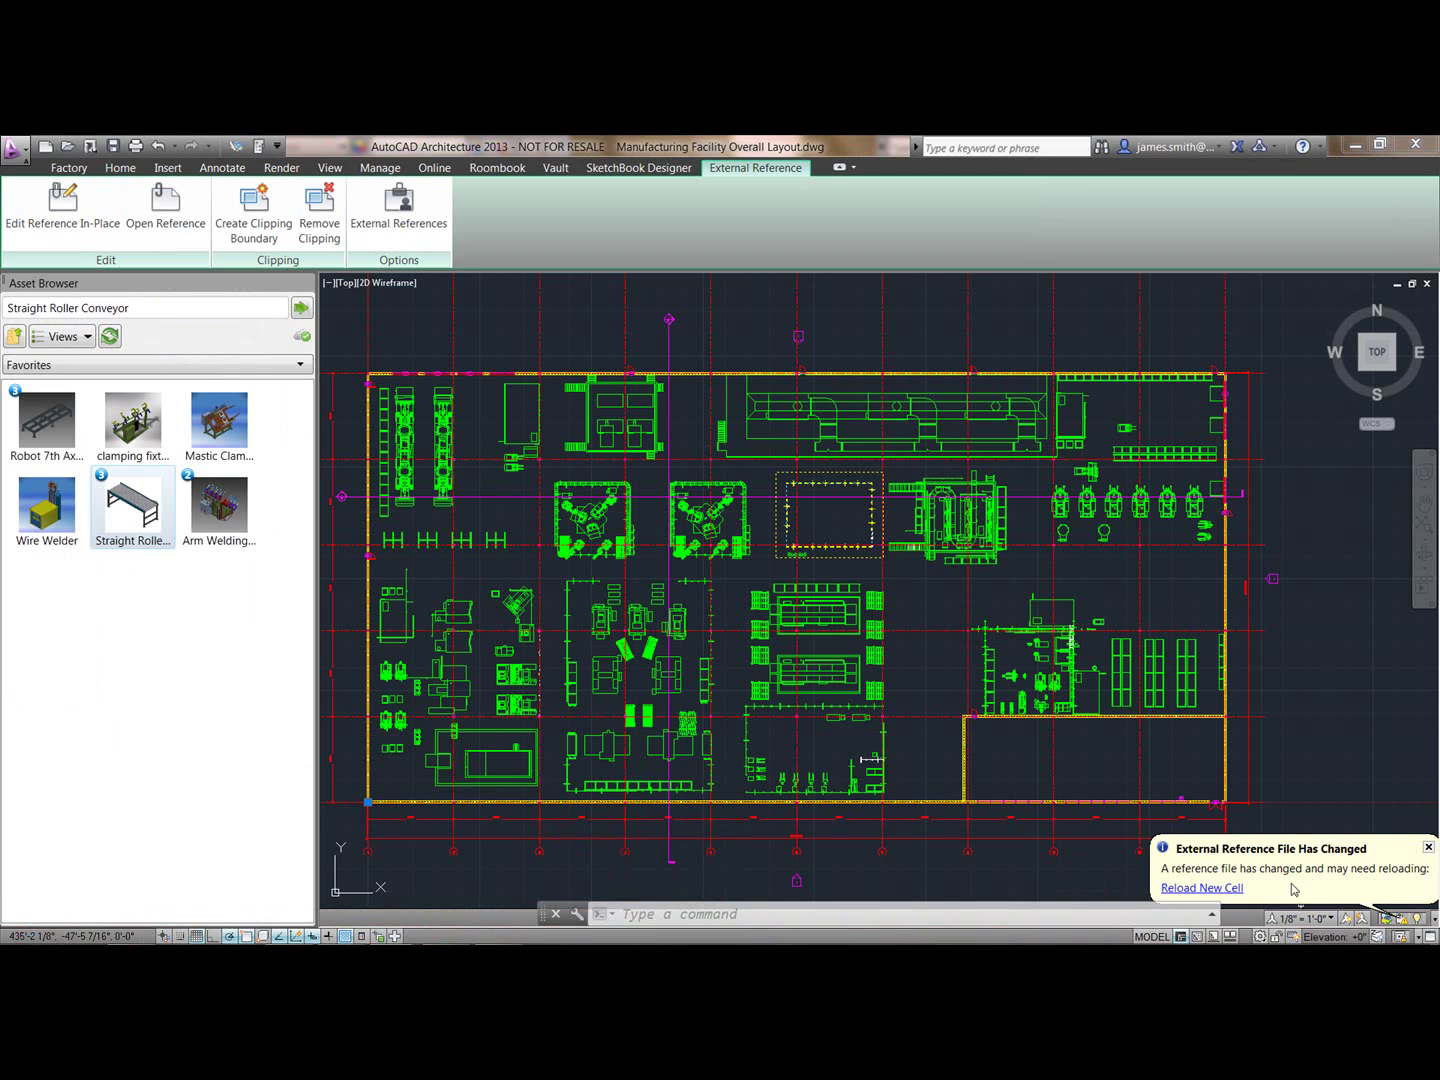
left_click(1226, 887)
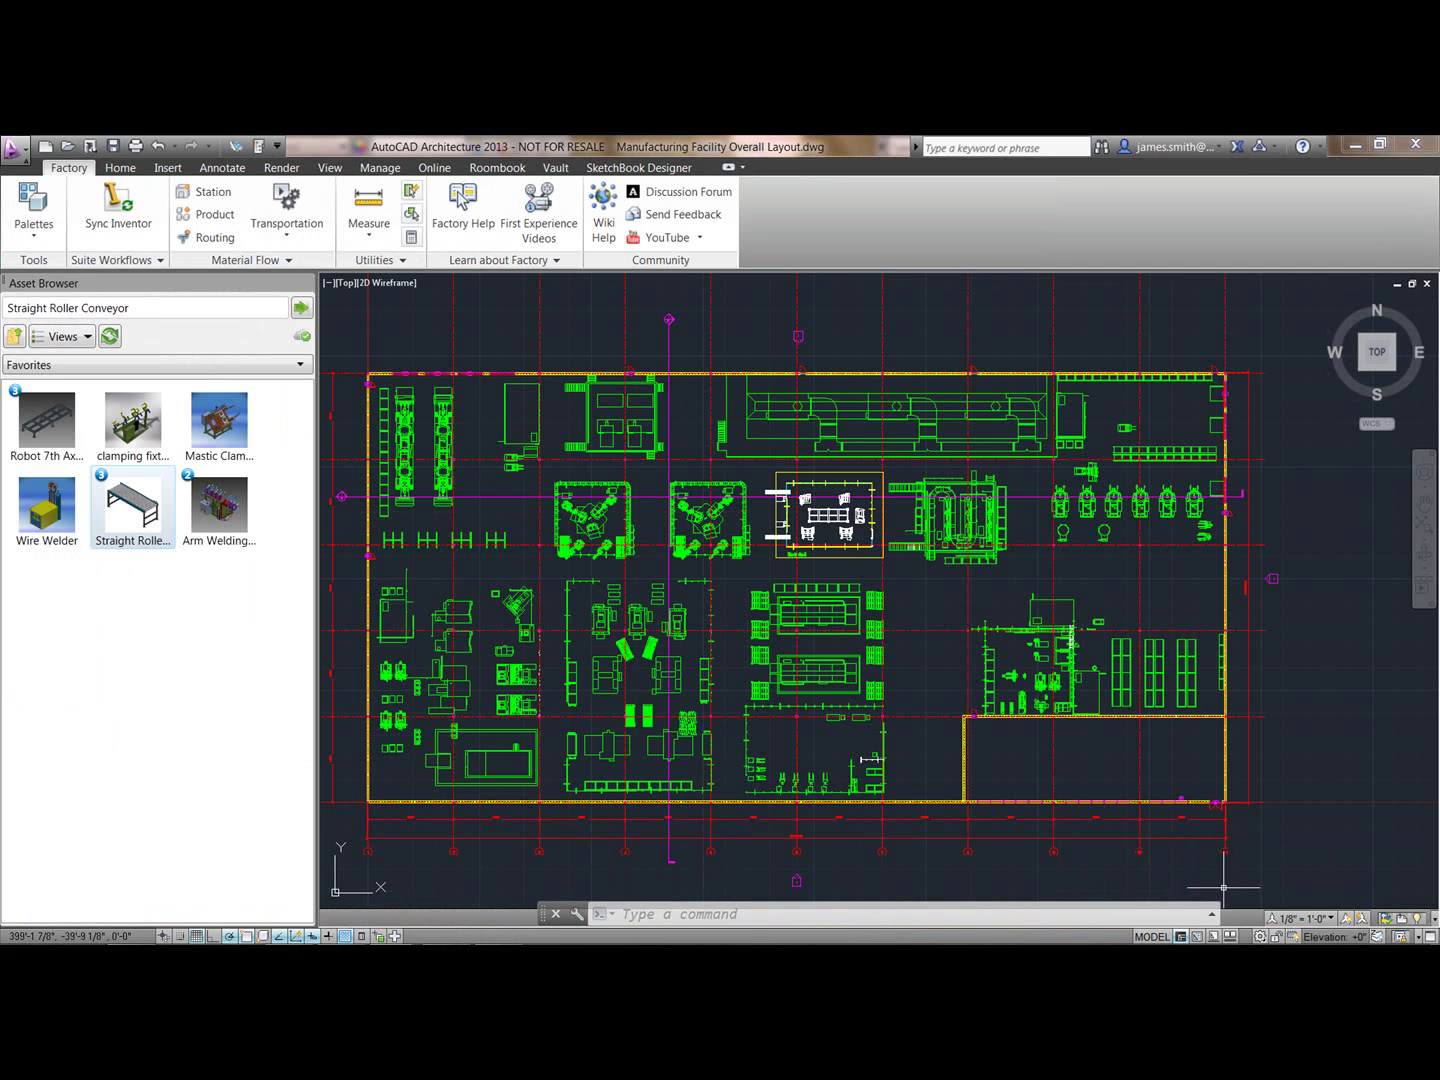
scroll(790, 509, "down", 2)
scroll(818, 515, "up", 5)
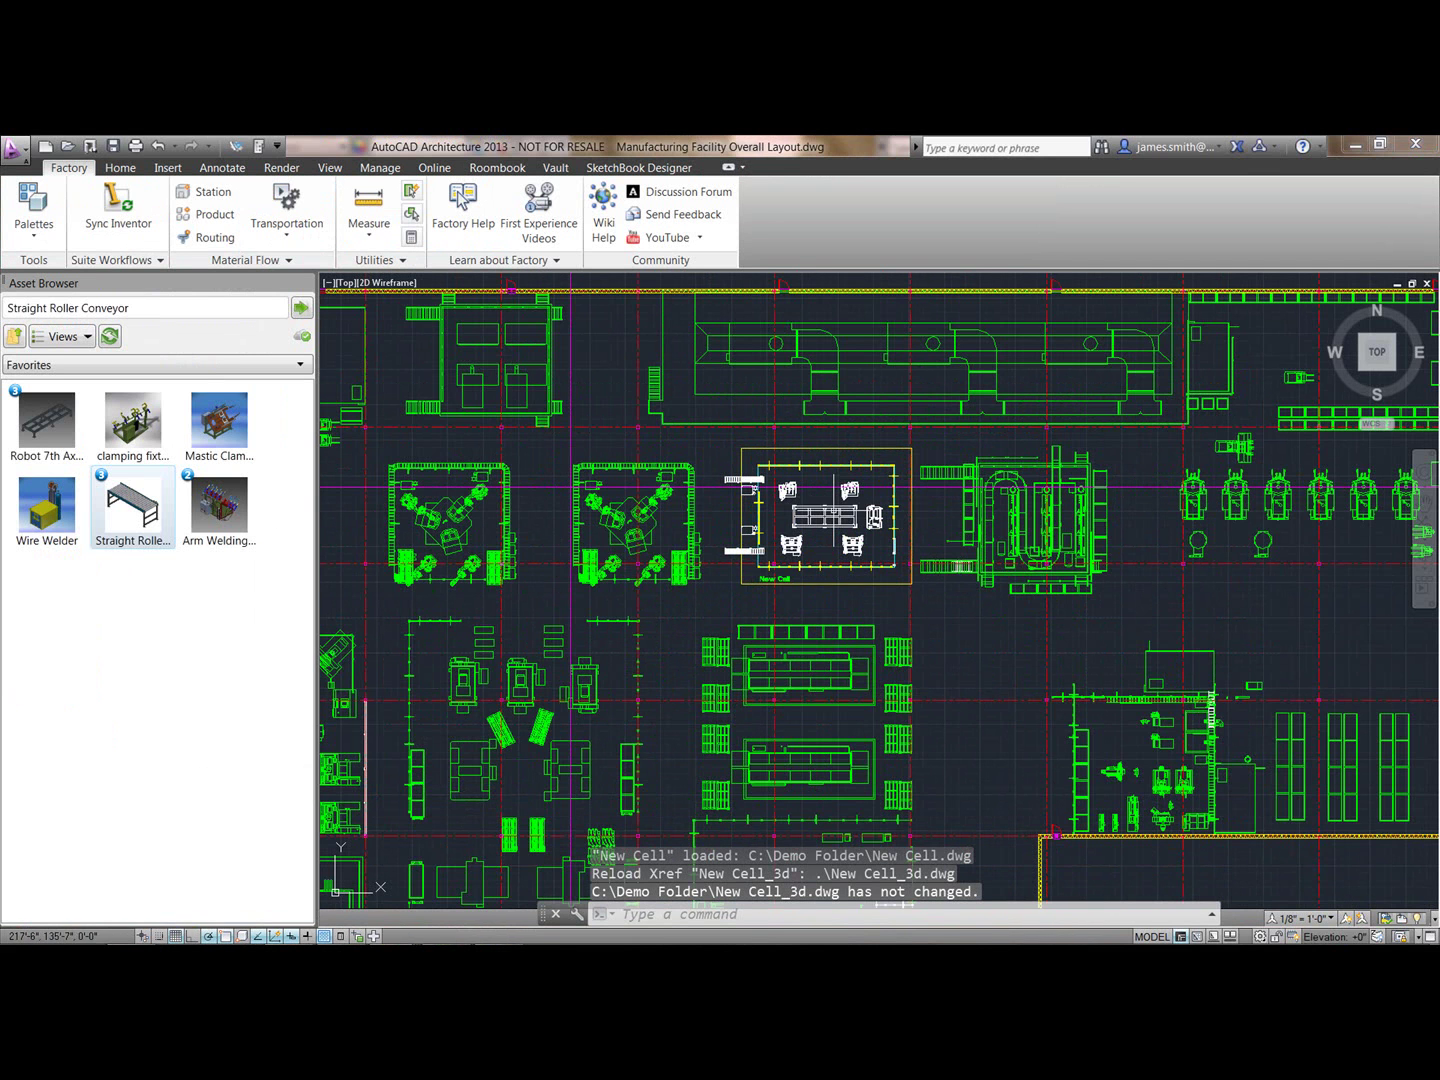